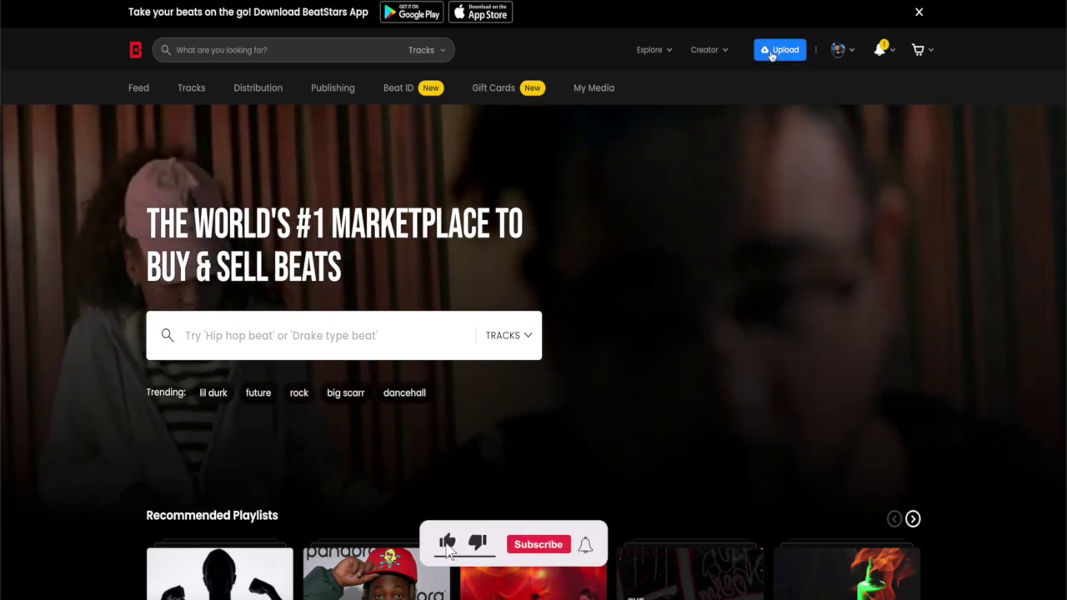
Step: Open the Upload dropdown in the BeatStars header
{"action": "left_click", "coordinate": [778, 53]}
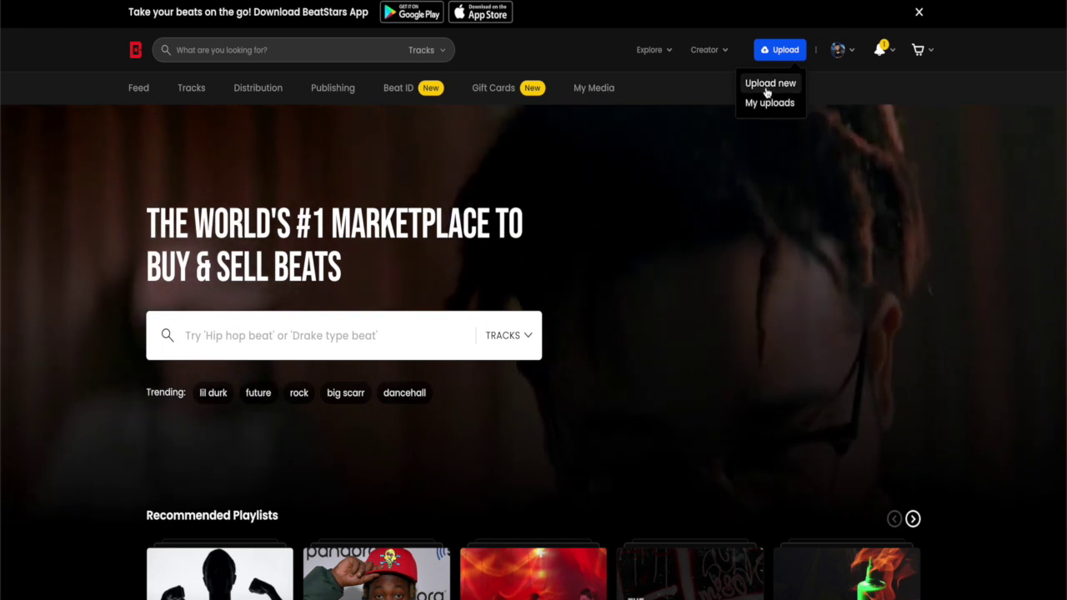
Step: Choose Upload new, select Idk 2.mp3 from the computer via search, and start uploading it
{"action": "left_click", "coordinate": [767, 89]}
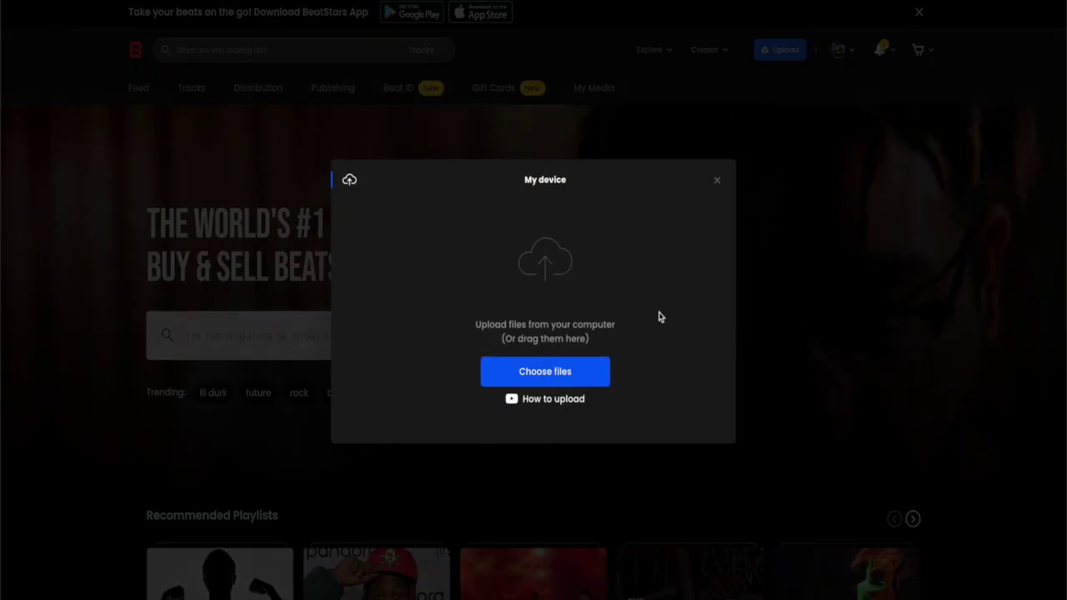
{"action": "left_click", "coordinate": [557, 381]}
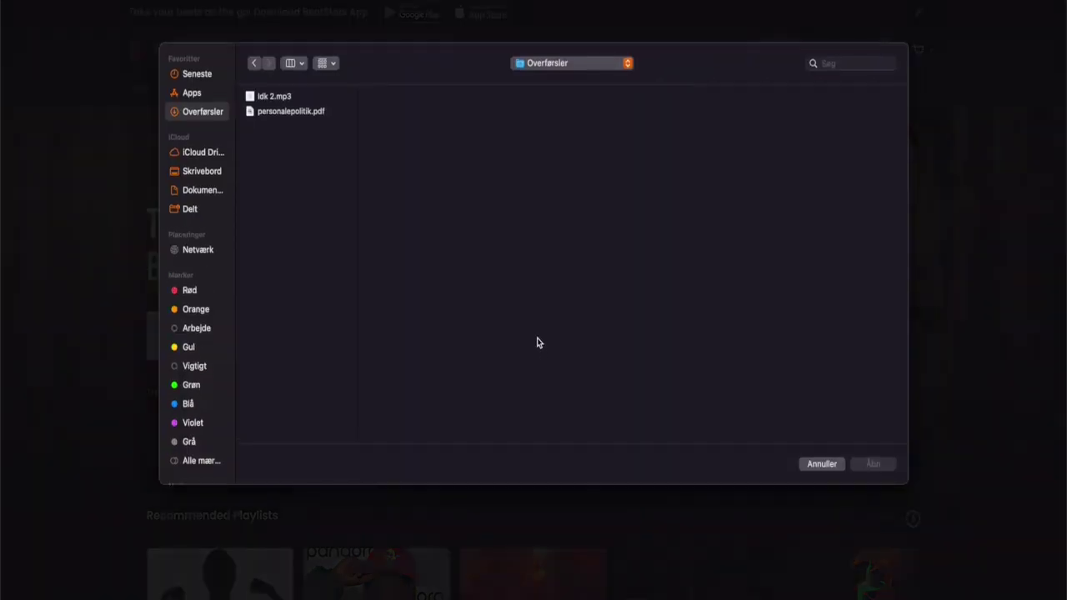
{"action": "left_click", "coordinate": [877, 62]}
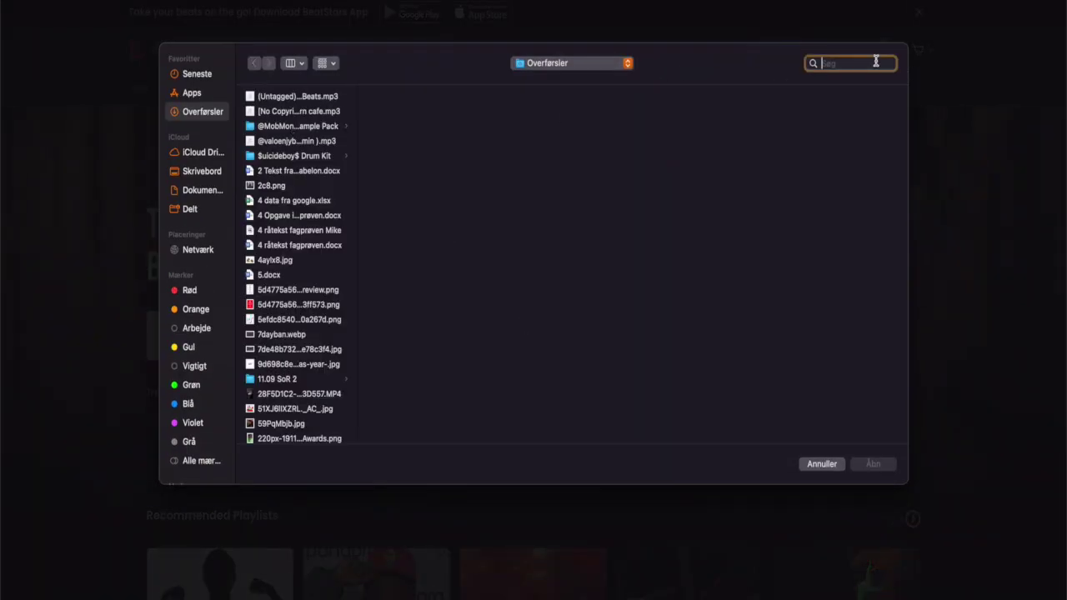
{"action": "type", "text": "idk"}
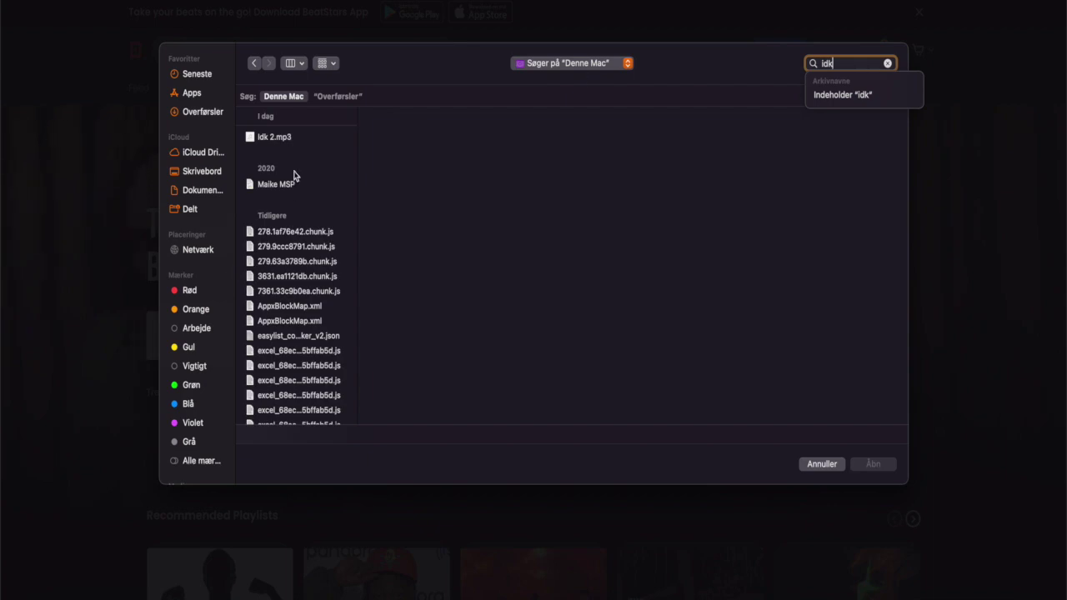
{"action": "left_click", "coordinate": [279, 140]}
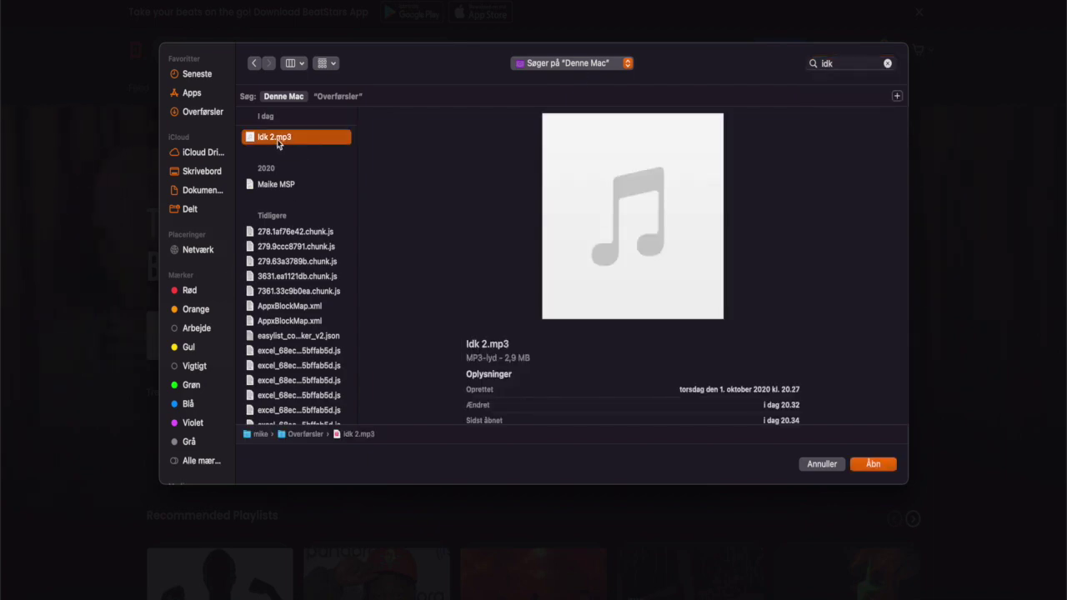
{"action": "key", "text": "Return"}
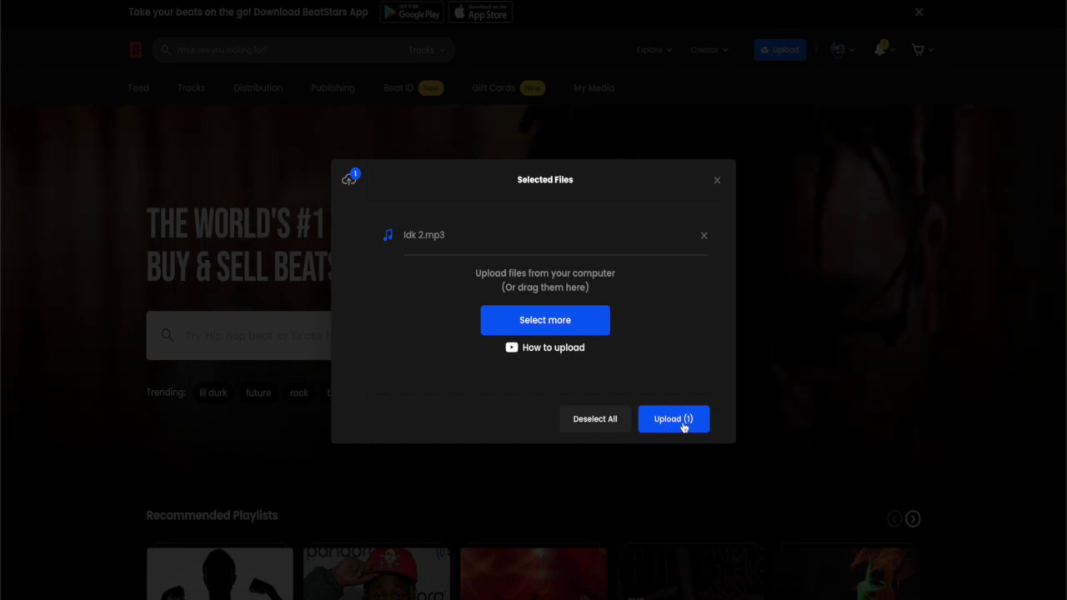
{"action": "left_click", "coordinate": [684, 424]}
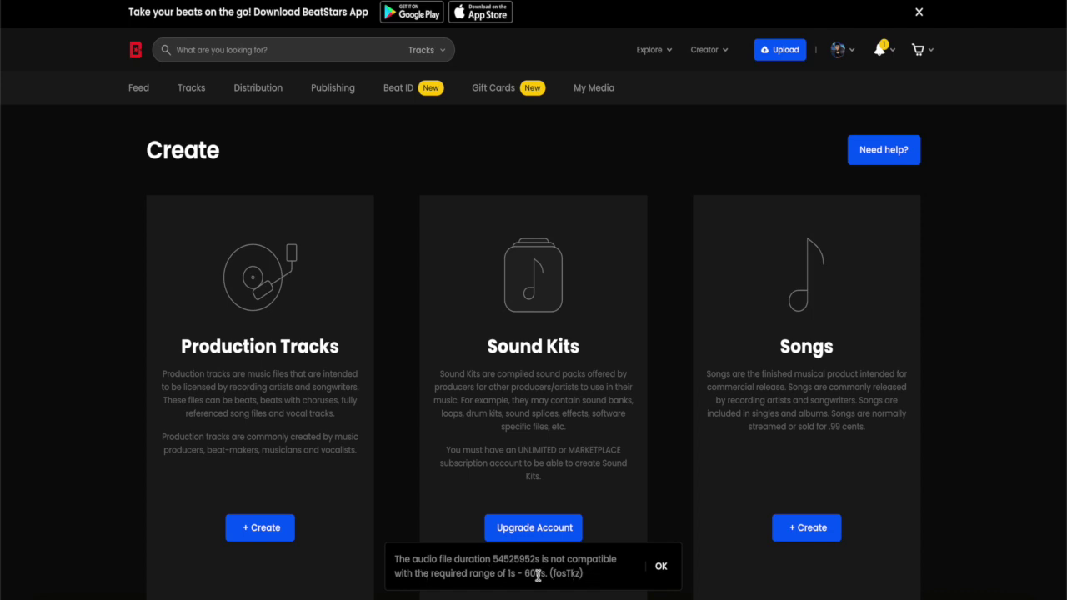
Step: Dismiss the audio-duration error and look over the Production Tracks, Sound Kits and Songs options
{"action": "left_click", "coordinate": [661, 567]}
{"action": "scroll", "coordinate": [686, 398], "scroll_direction": "down", "scroll_amount": 1}
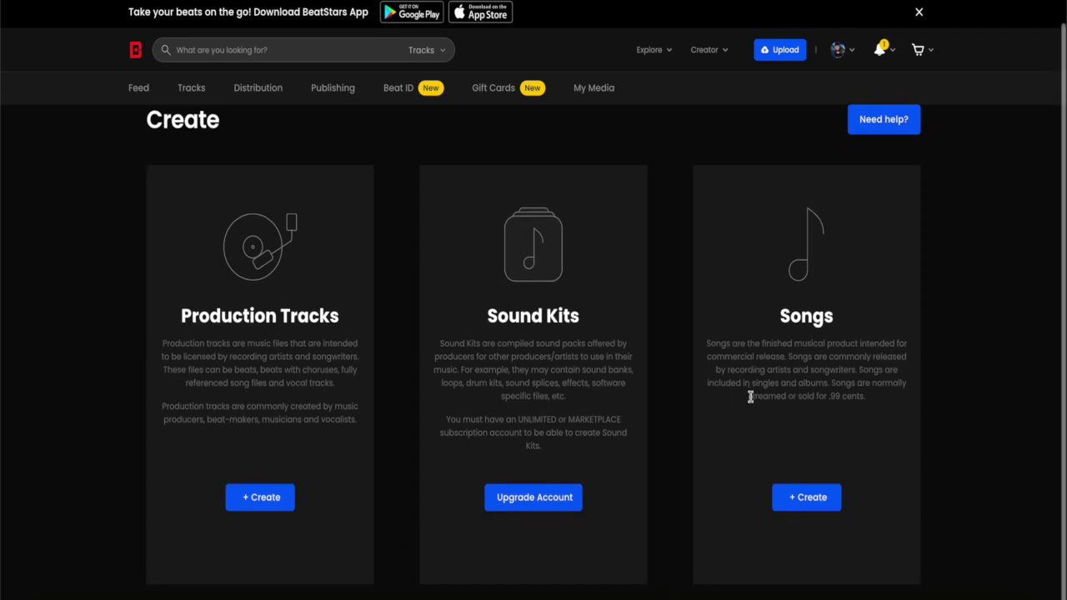
{"action": "scroll", "coordinate": [779, 314], "scroll_direction": "up", "scroll_amount": 1}
{"action": "scroll", "coordinate": [302, 221], "scroll_direction": "down", "scroll_amount": 1}
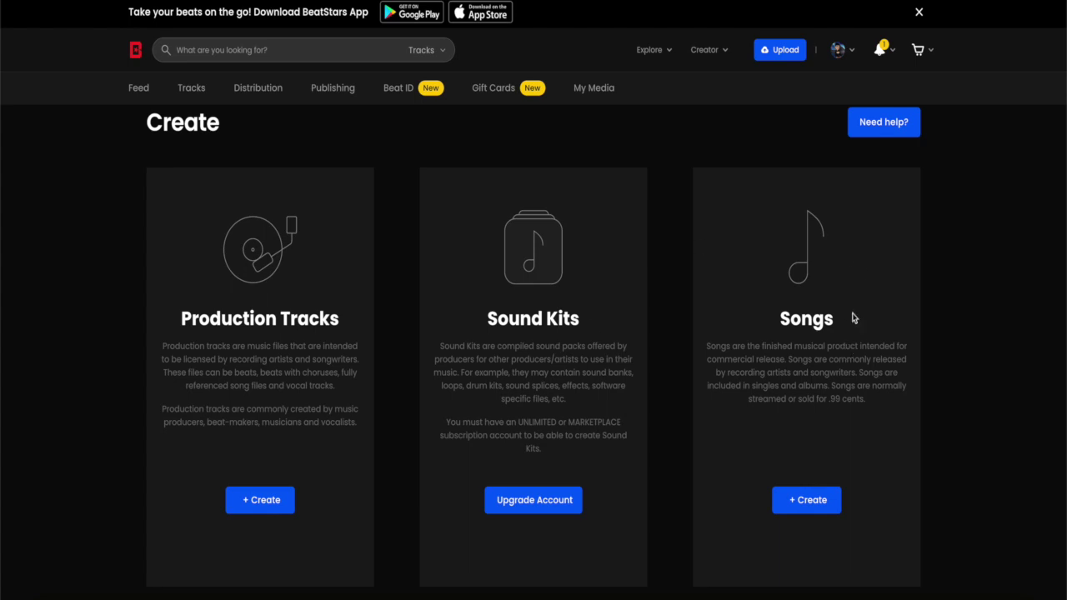
Step: Create a new Song and clear its default 'New Track' title
{"action": "left_click", "coordinate": [808, 504]}
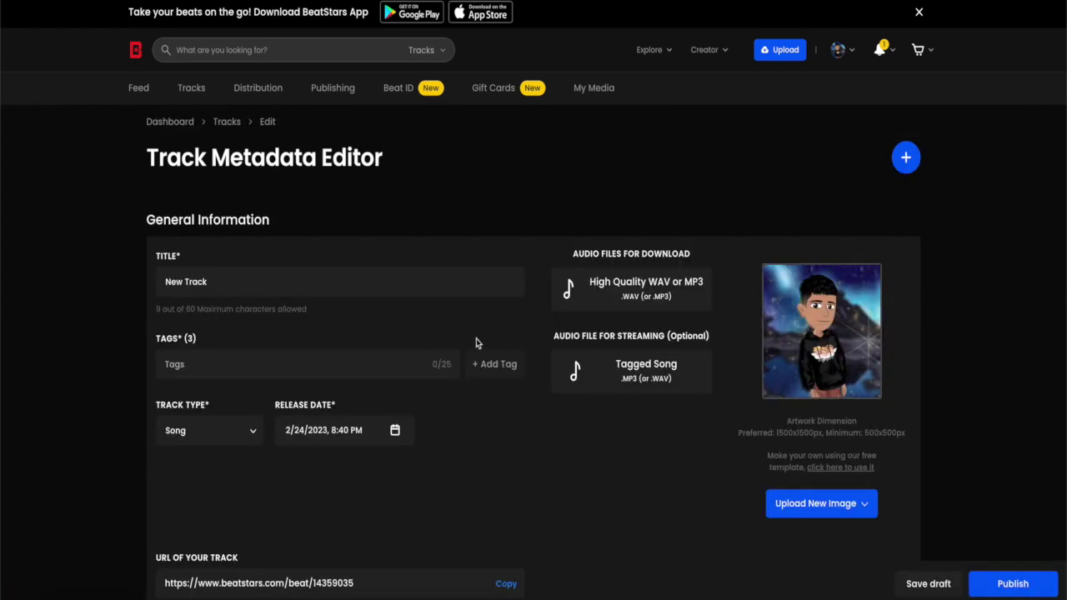
{"action": "scroll", "coordinate": [293, 263], "scroll_direction": "down", "scroll_amount": 1}
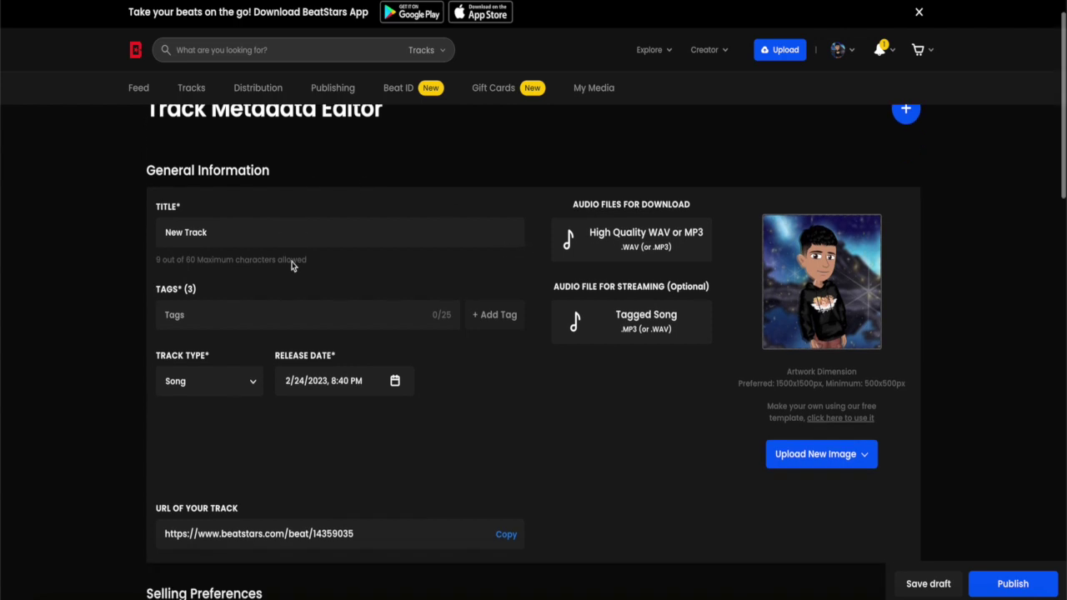
{"action": "scroll", "coordinate": [292, 263], "scroll_direction": "up", "scroll_amount": 1}
{"action": "scroll", "coordinate": [335, 172], "scroll_direction": "down", "scroll_amount": 1}
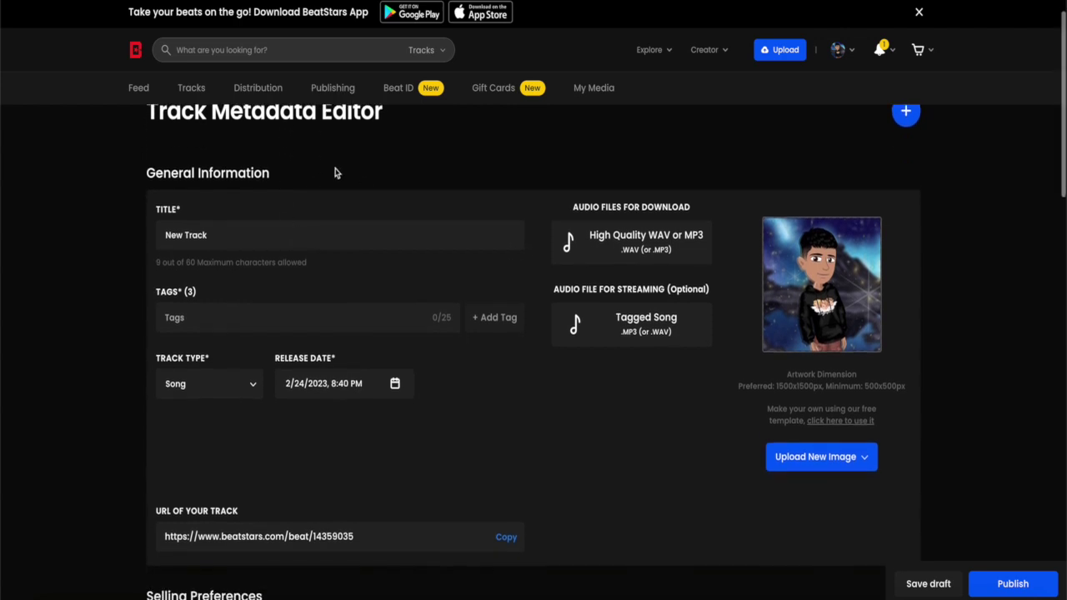
{"action": "left_click_drag", "start_coordinate": [214, 234], "coordinate": [114, 235]}
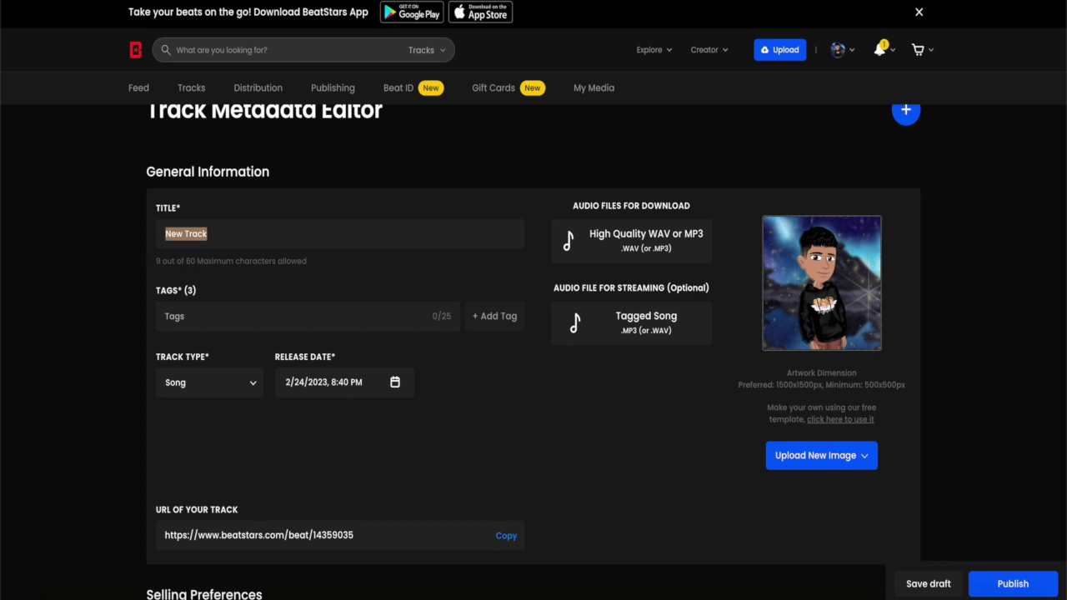
{"action": "key", "text": "BackSpace"}
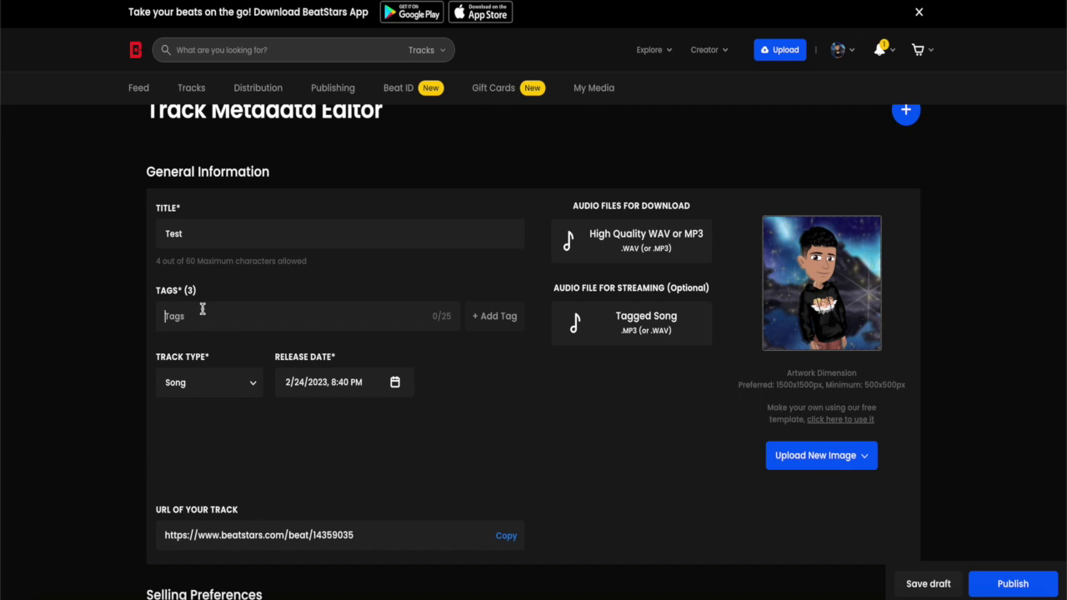
Step: Add the tags test, test 2 and test 3 to the song
{"action": "type", "text": "test"}
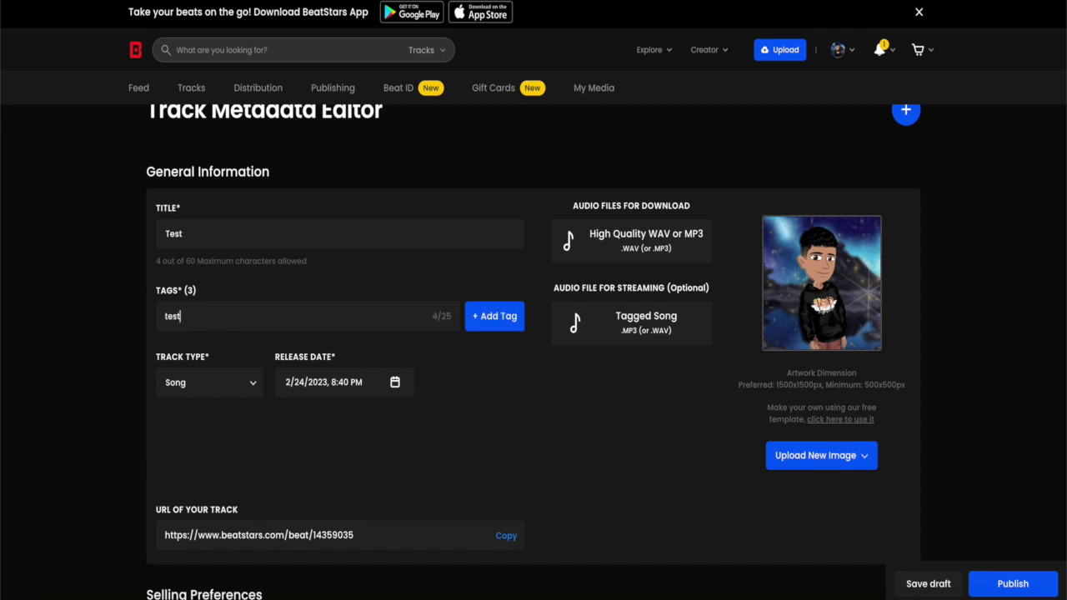
{"action": "key", "text": "Return"}
{"action": "type", "text": "tes"}
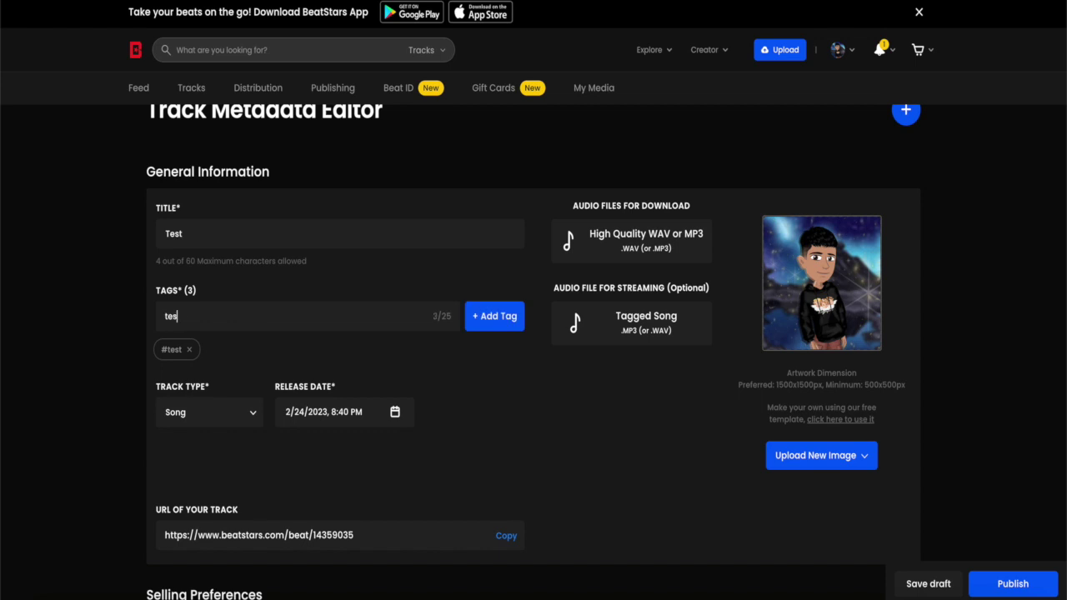
{"action": "type", "text": "t 2"}
{"action": "key", "text": "Return"}
{"action": "type", "text": "test 3"}
{"action": "key", "text": "Return"}
{"action": "scroll", "coordinate": [209, 345], "scroll_direction": "down", "scroll_amount": 1}
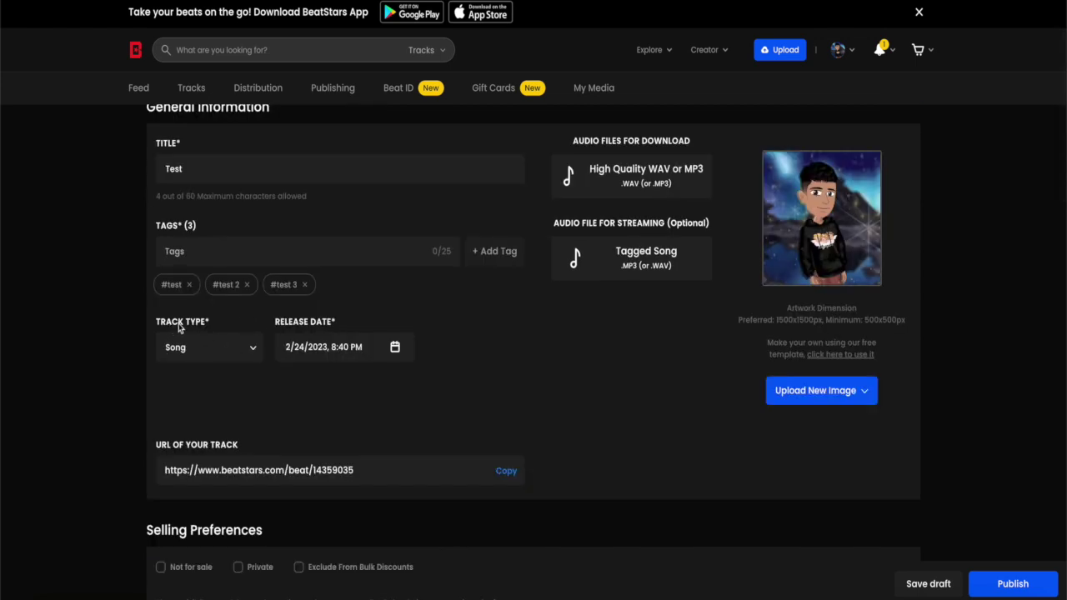
Step: Set the track type to Beat and bring up the untagged WAV/MP3 upload dialog
{"action": "left_click", "coordinate": [181, 349]}
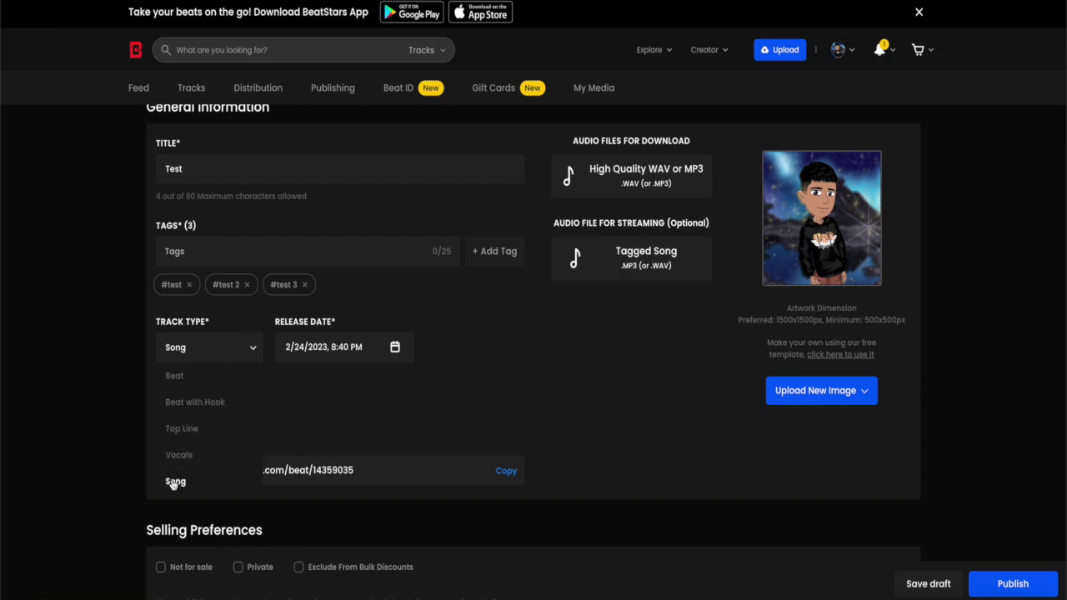
{"action": "left_click", "coordinate": [175, 385]}
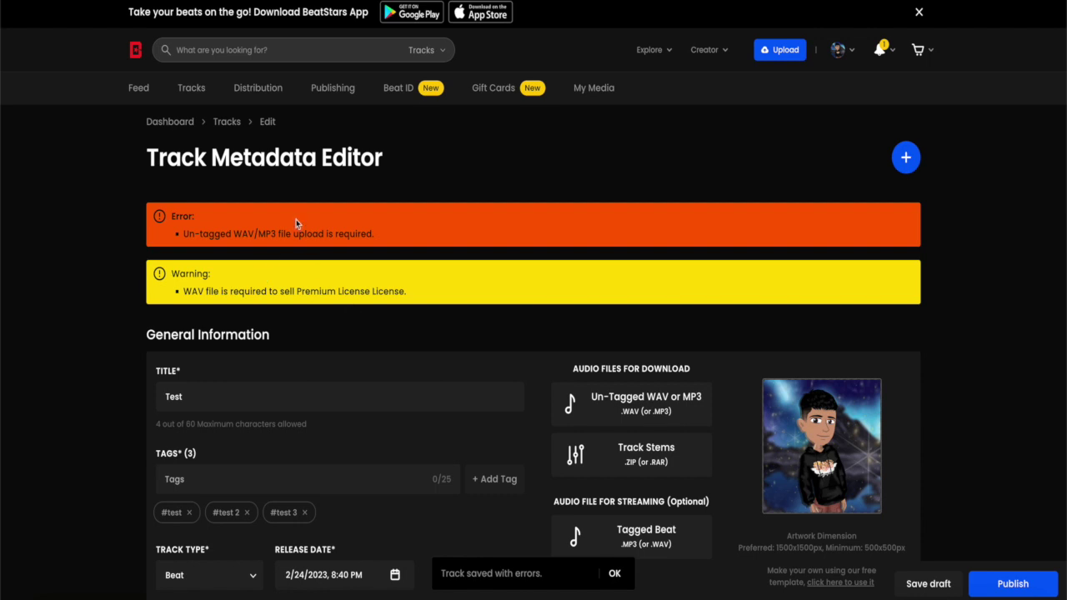
{"action": "scroll", "coordinate": [364, 476], "scroll_direction": "down", "scroll_amount": 2}
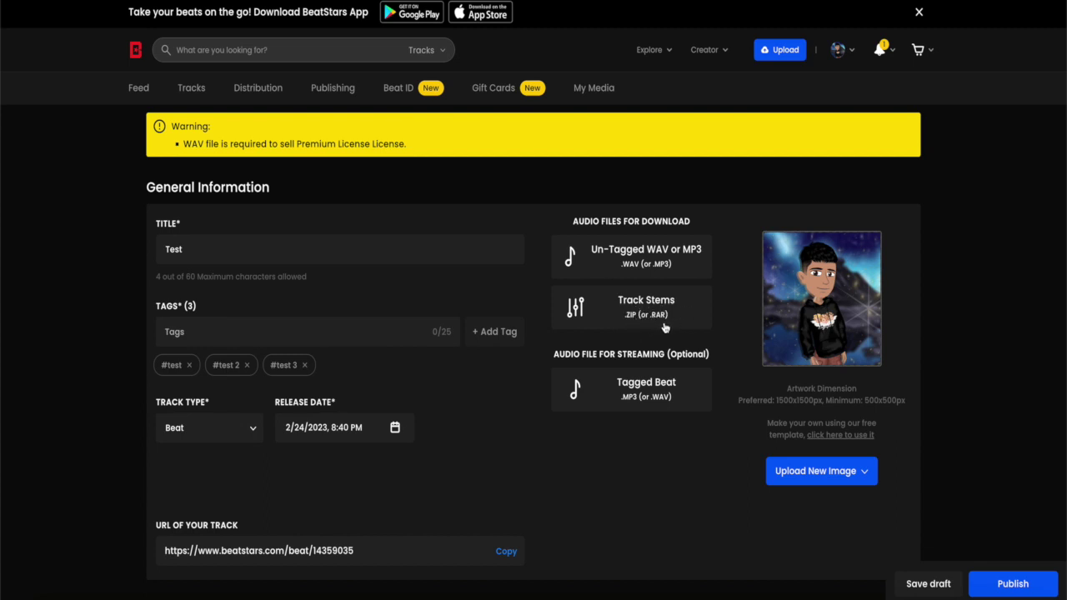
{"action": "scroll", "coordinate": [650, 403], "scroll_direction": "down", "scroll_amount": 1}
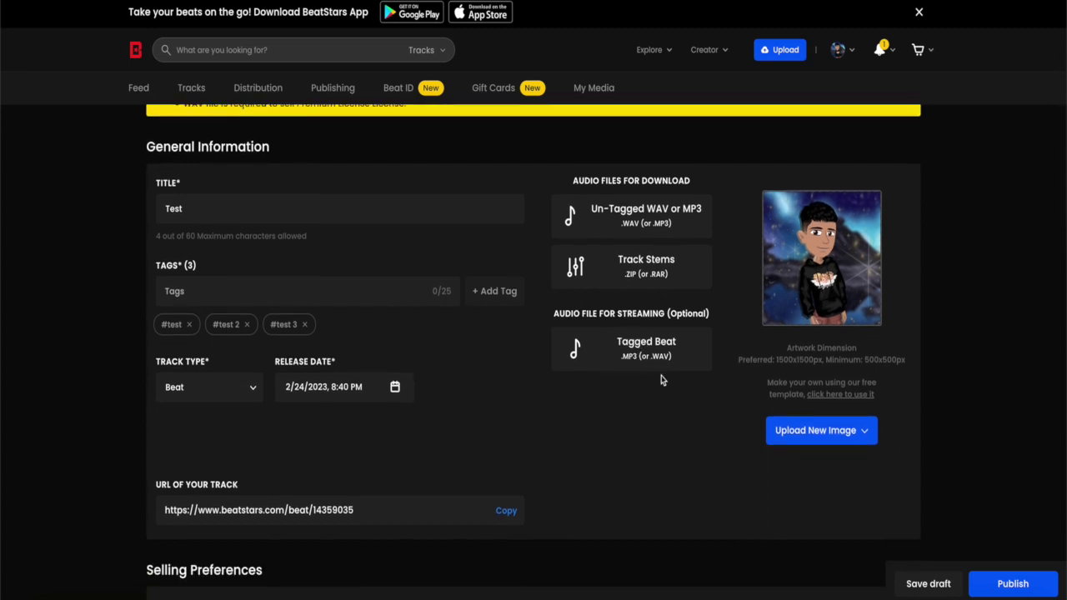
{"action": "left_click", "coordinate": [633, 214]}
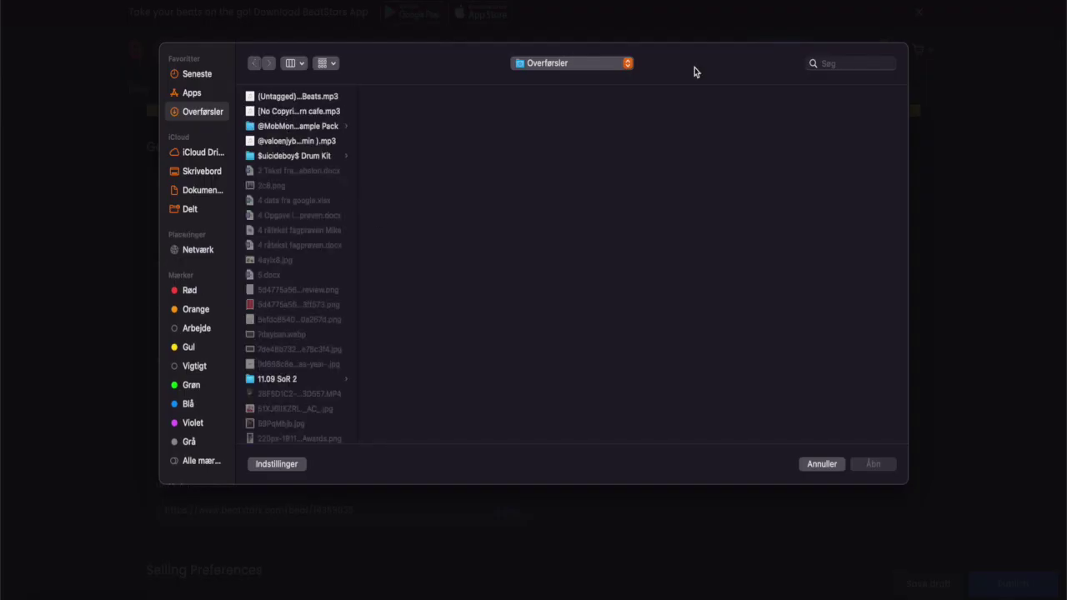
{"action": "left_click", "coordinate": [863, 64]}
{"action": "type", "text": "idk"}
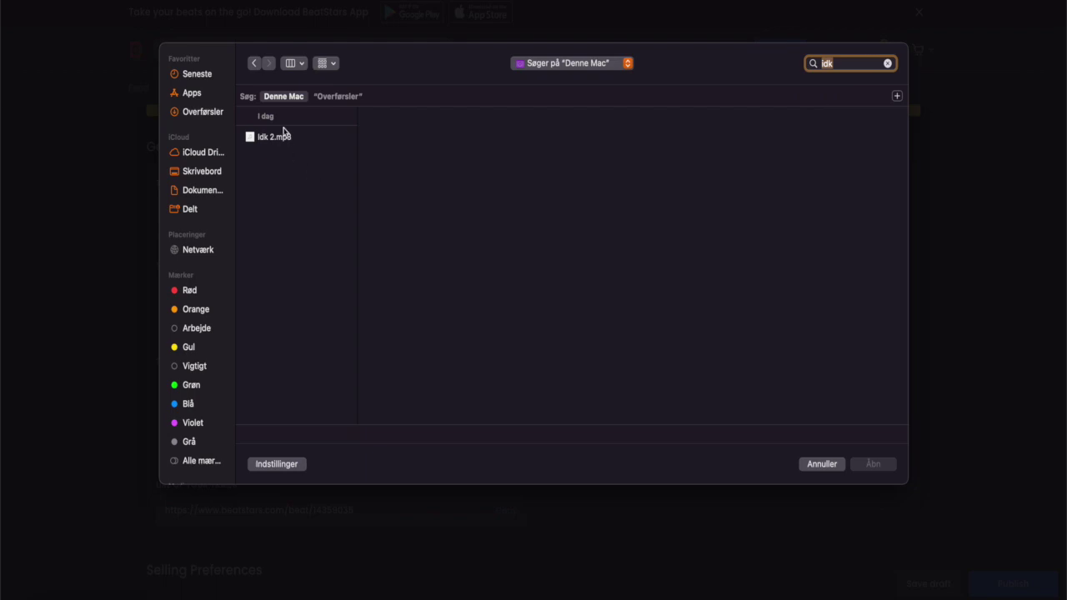
{"action": "double_click", "coordinate": [280, 135]}
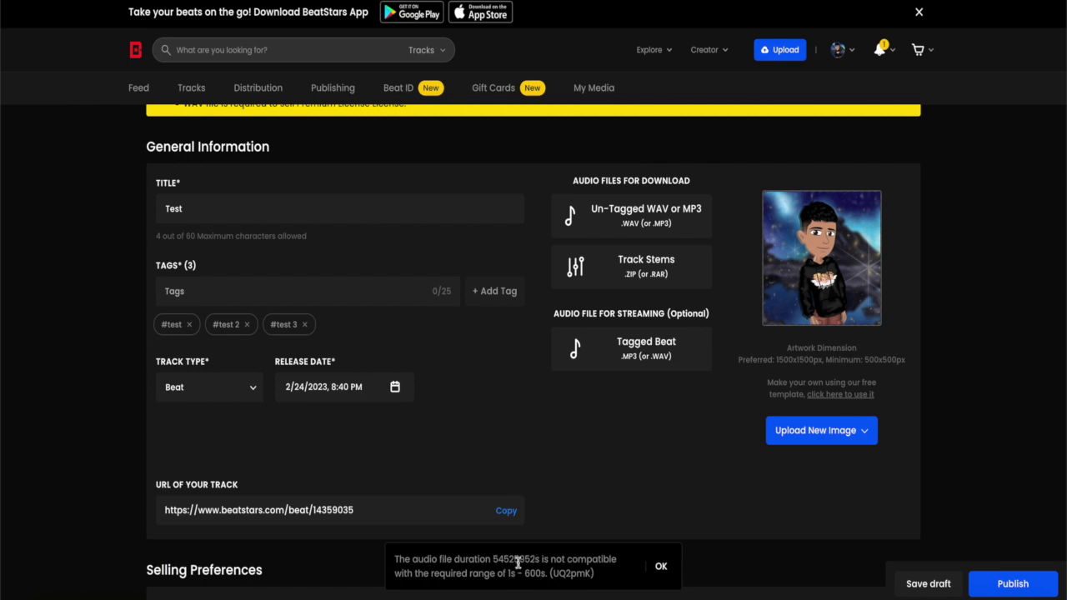
{"action": "left_click", "coordinate": [661, 567]}
{"action": "scroll", "coordinate": [665, 438], "scroll_direction": "down", "scroll_amount": 1}
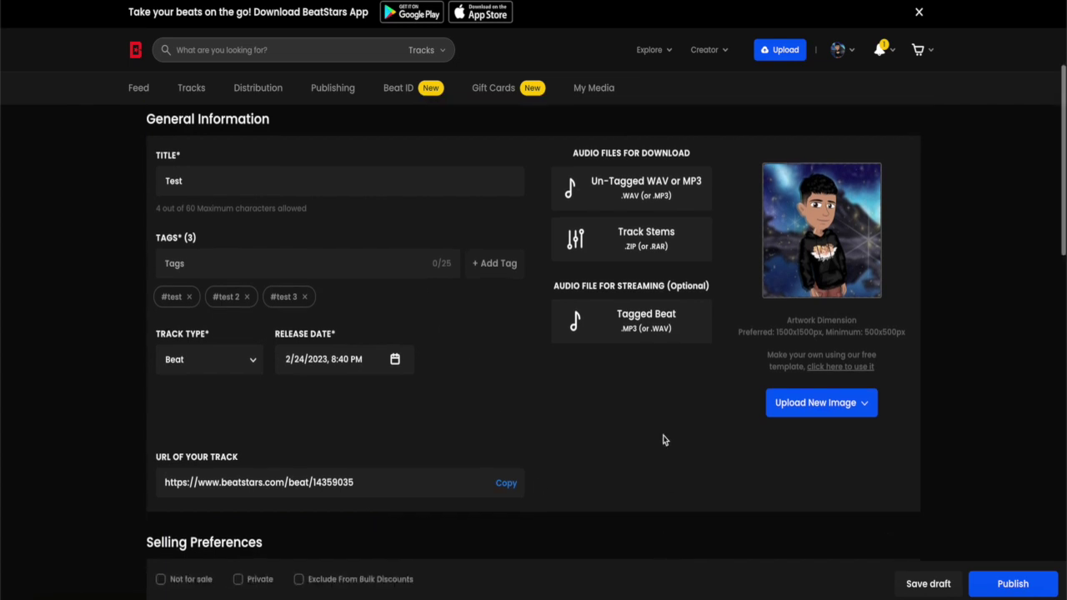
{"action": "scroll", "coordinate": [664, 439], "scroll_direction": "down", "scroll_amount": 1}
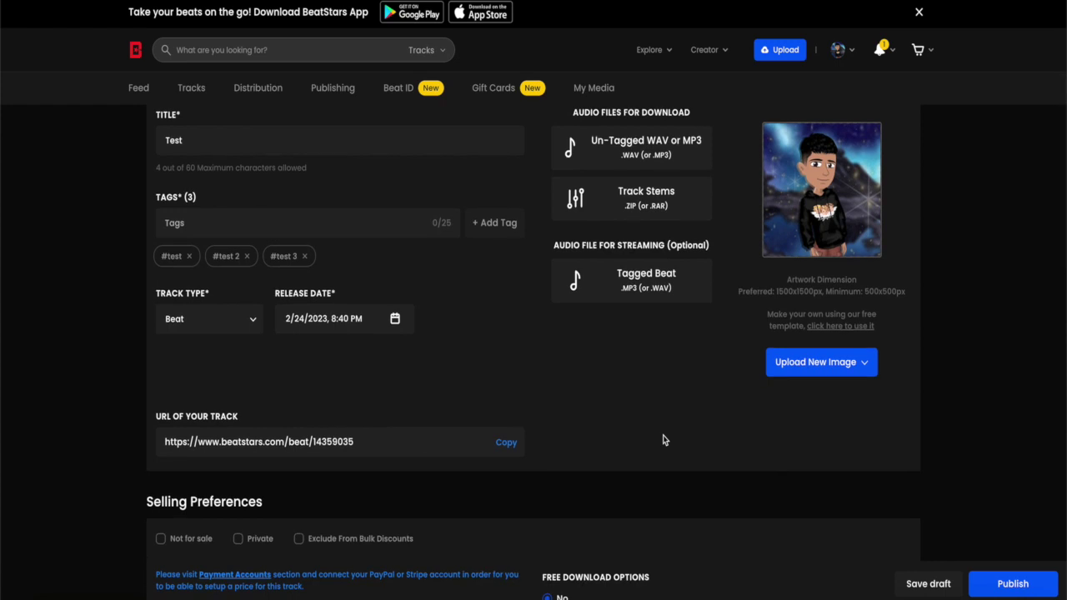
{"action": "scroll", "coordinate": [665, 440], "scroll_direction": "down", "scroll_amount": 1}
{"action": "scroll", "coordinate": [664, 357], "scroll_direction": "down", "scroll_amount": 2}
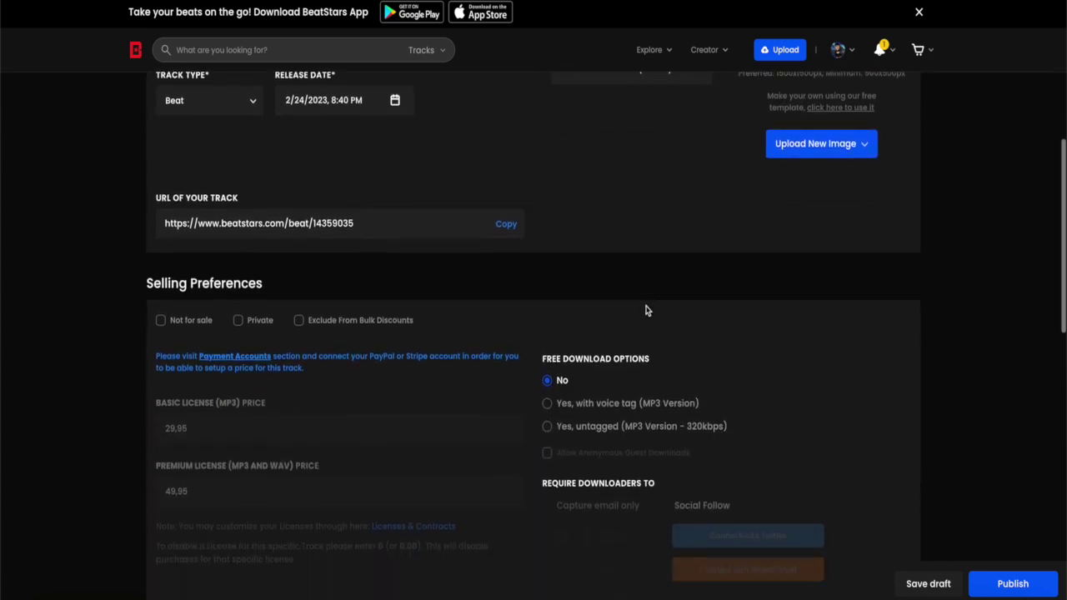
{"action": "scroll", "coordinate": [646, 310], "scroll_direction": "down", "scroll_amount": 1}
{"action": "scroll", "coordinate": [267, 209], "scroll_direction": "up", "scroll_amount": 1}
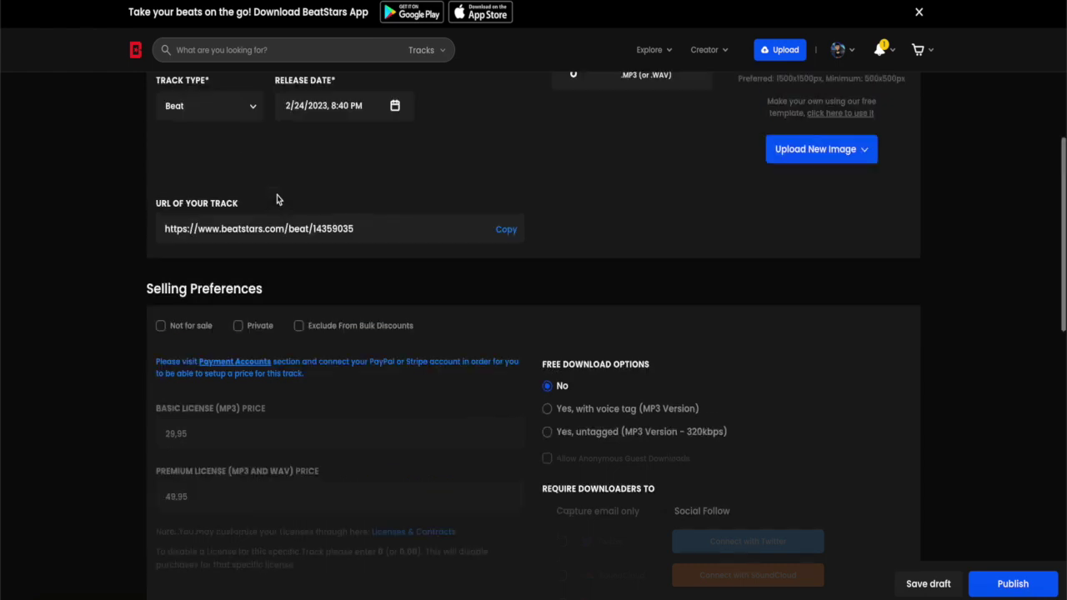
{"action": "scroll", "coordinate": [277, 199], "scroll_direction": "up", "scroll_amount": 2}
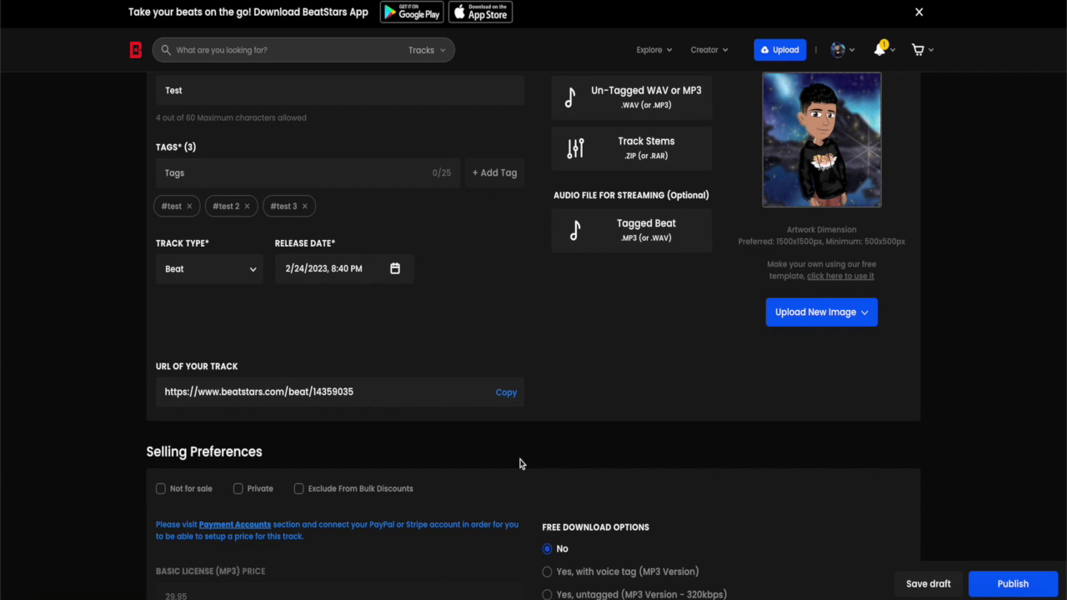
{"action": "scroll", "coordinate": [519, 463], "scroll_direction": "down", "scroll_amount": 3}
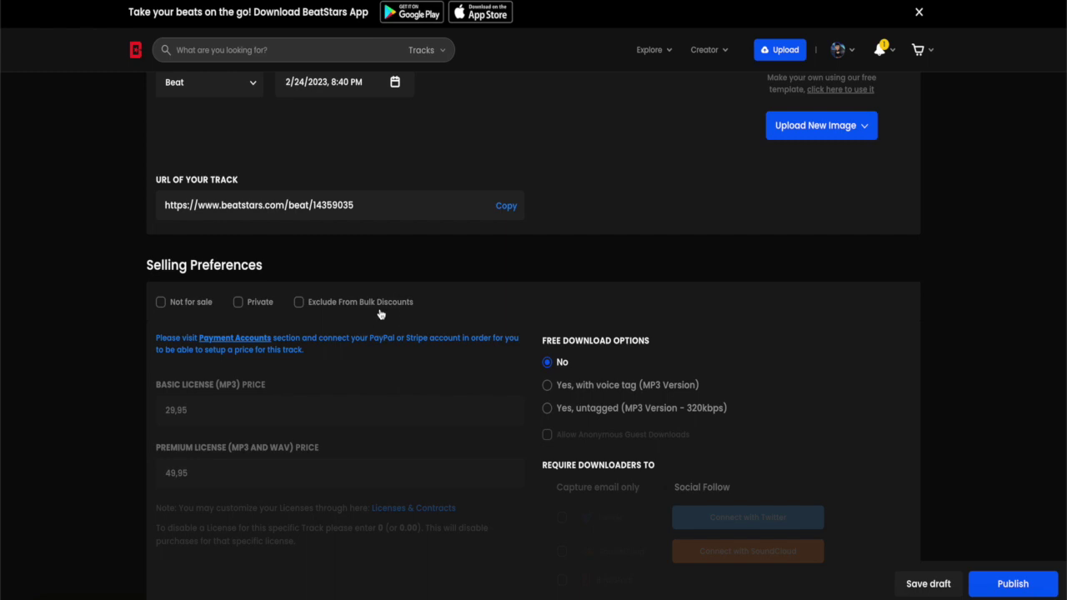
{"action": "scroll", "coordinate": [318, 381], "scroll_direction": "down", "scroll_amount": 1}
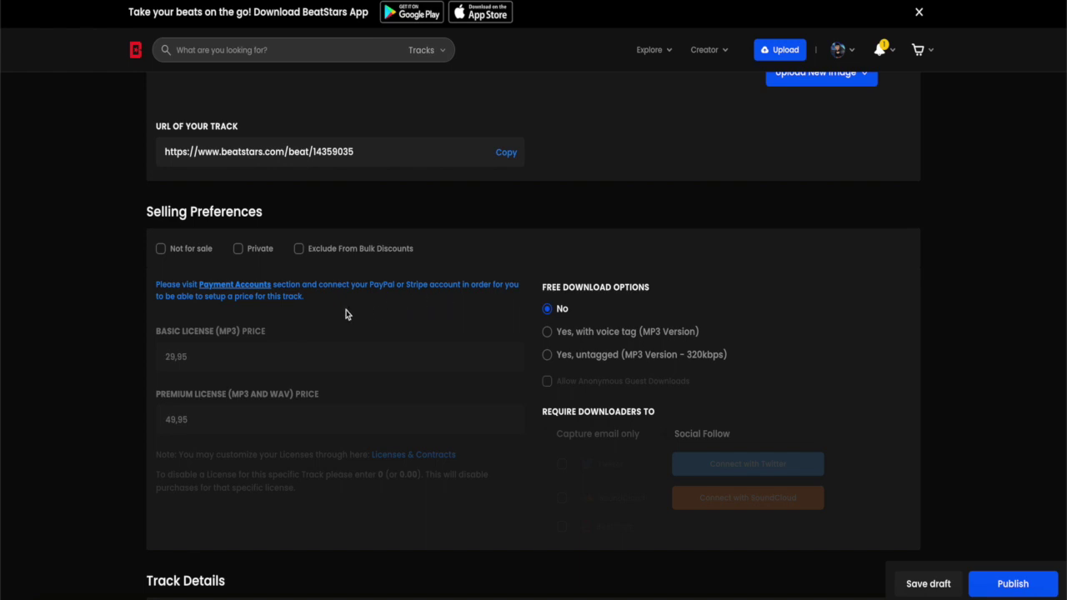
{"action": "scroll", "coordinate": [295, 313], "scroll_direction": "down", "scroll_amount": 1}
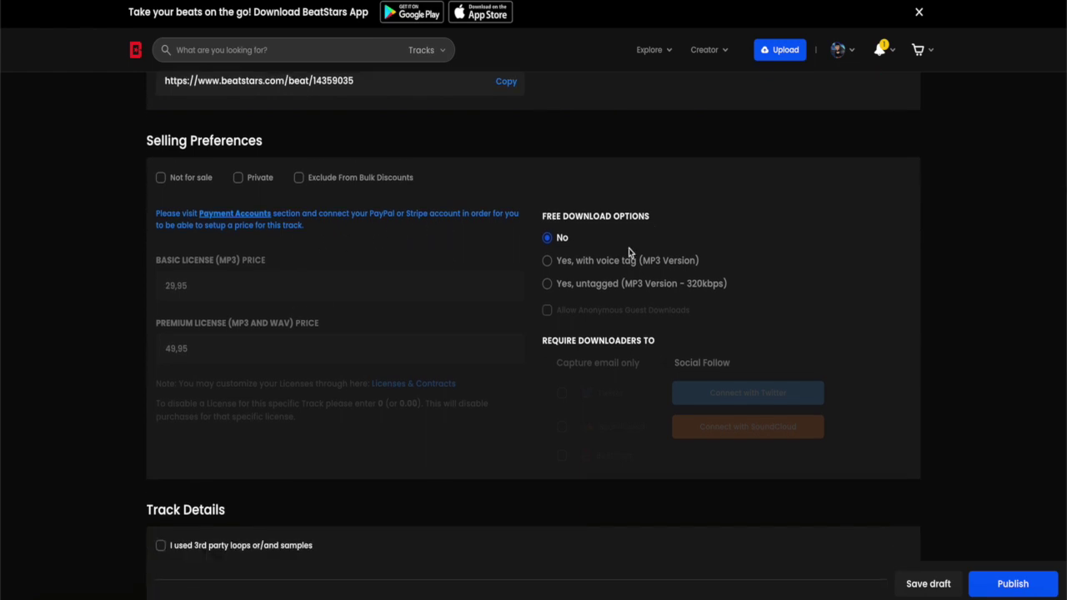
{"action": "left_click", "coordinate": [162, 180]}
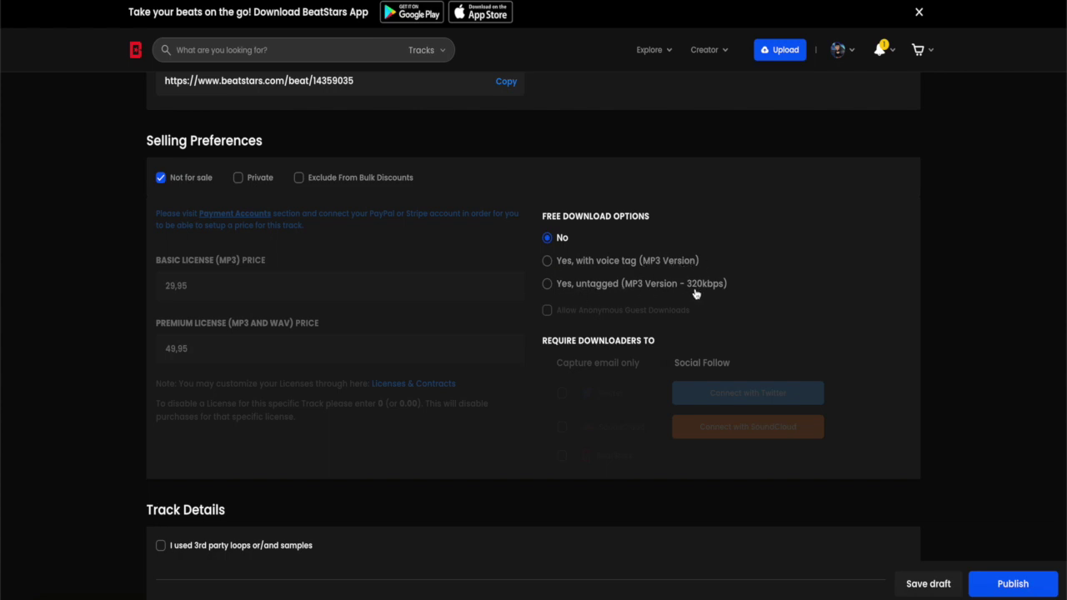
Step: Offer free downloads of the voice-tagged MP3 version of the beat
{"action": "left_click", "coordinate": [573, 260]}
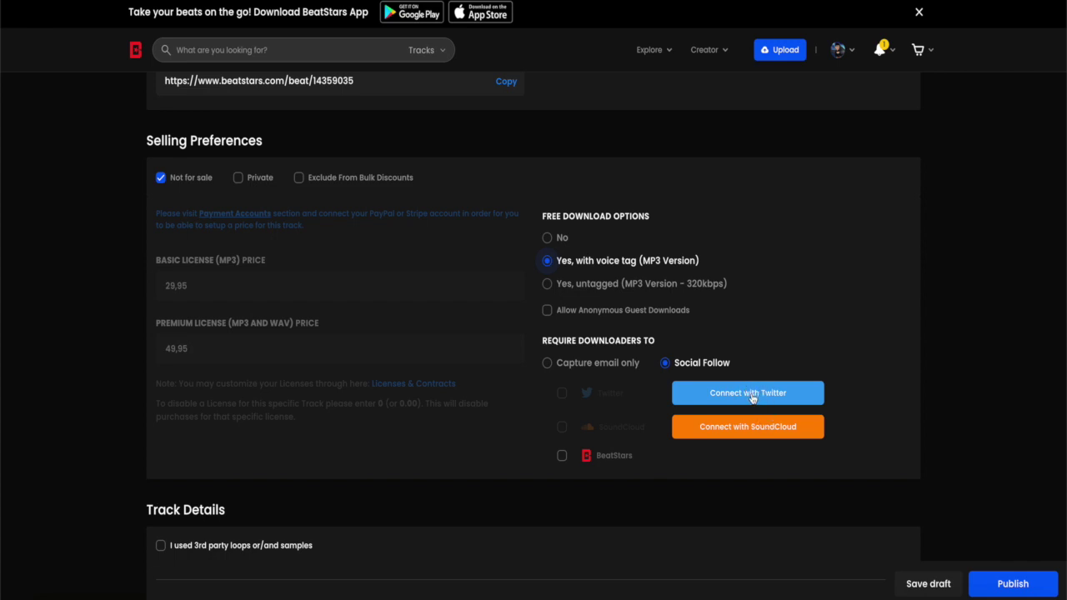
{"action": "scroll", "coordinate": [752, 398], "scroll_direction": "down", "scroll_amount": 3}
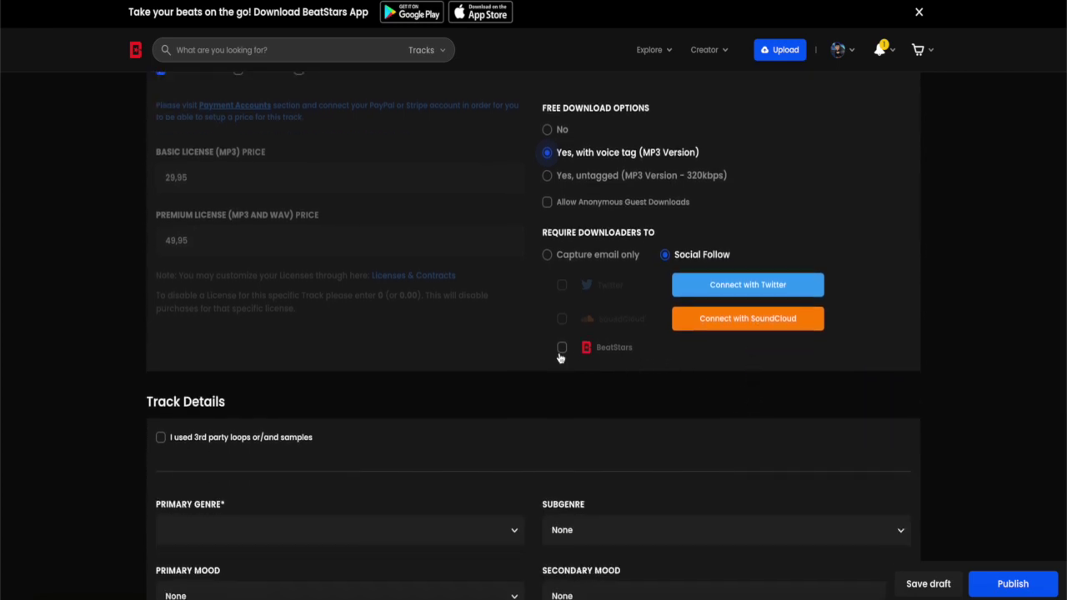
{"action": "scroll", "coordinate": [625, 363], "scroll_direction": "down", "scroll_amount": 4}
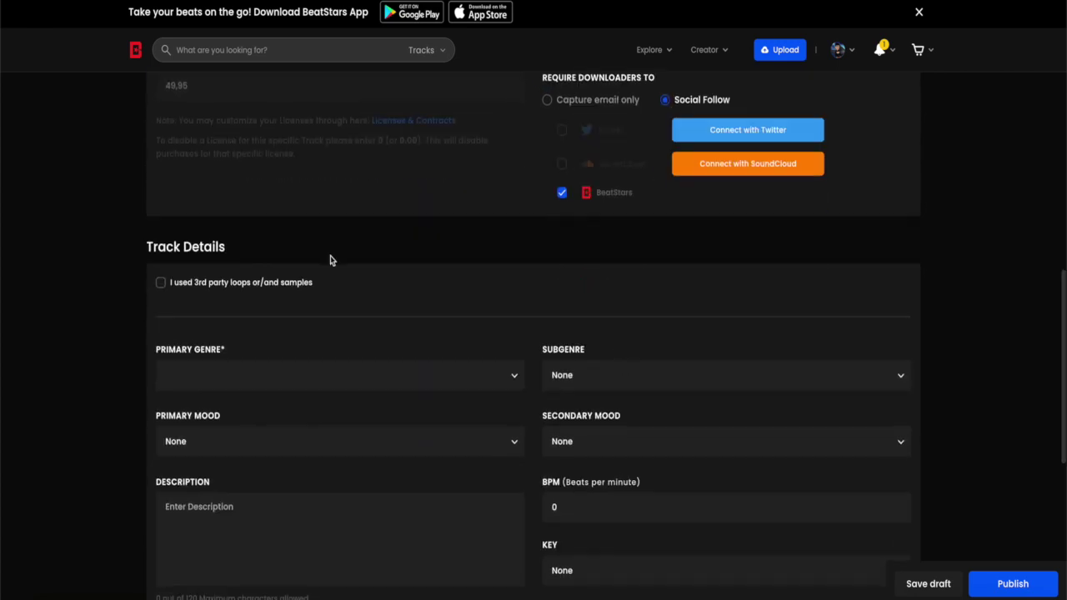
Step: Set primary genre Hip Hop, primary mood Epic, and description 'IHDhf'
{"action": "left_click", "coordinate": [238, 351]}
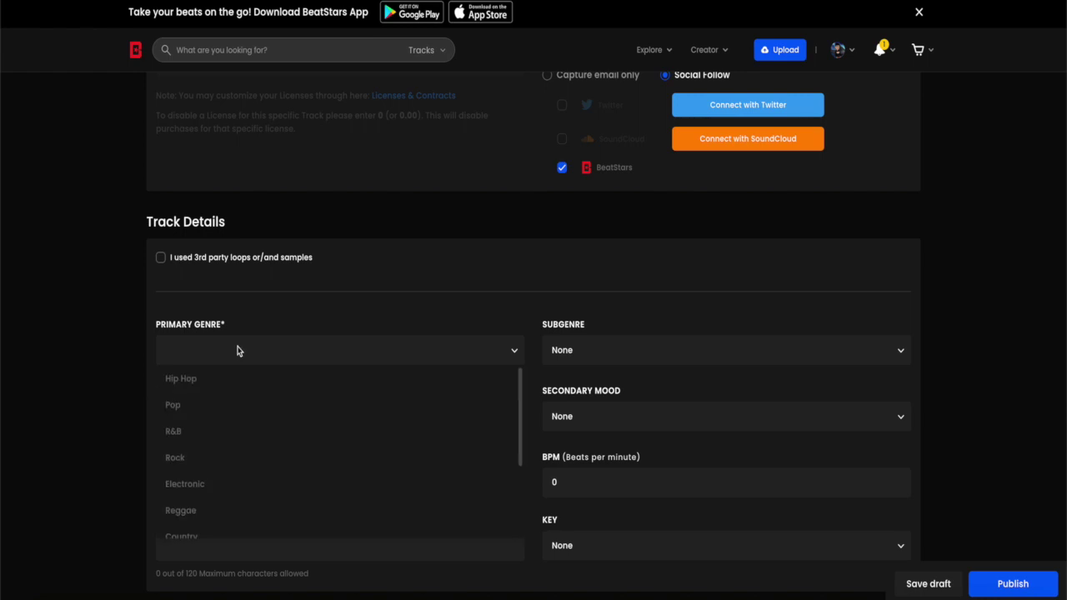
{"action": "left_click", "coordinate": [223, 377]}
{"action": "scroll", "coordinate": [243, 362], "scroll_direction": "down", "scroll_amount": 3}
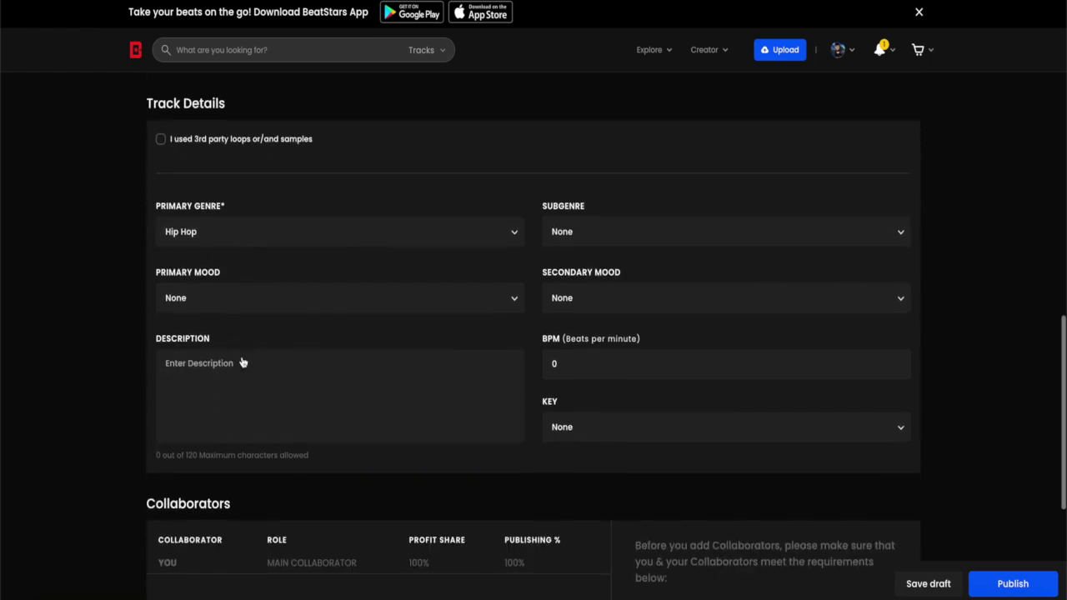
{"action": "left_click", "coordinate": [222, 308]}
{"action": "scroll", "coordinate": [232, 416], "scroll_direction": "down", "scroll_amount": 2}
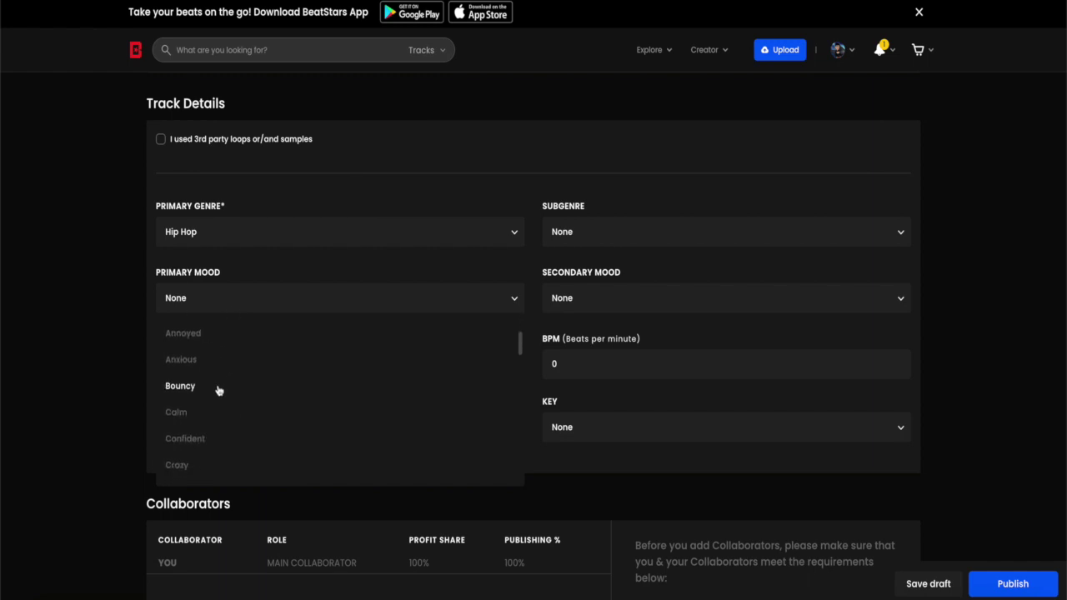
{"action": "scroll", "coordinate": [250, 389], "scroll_direction": "down", "scroll_amount": 5}
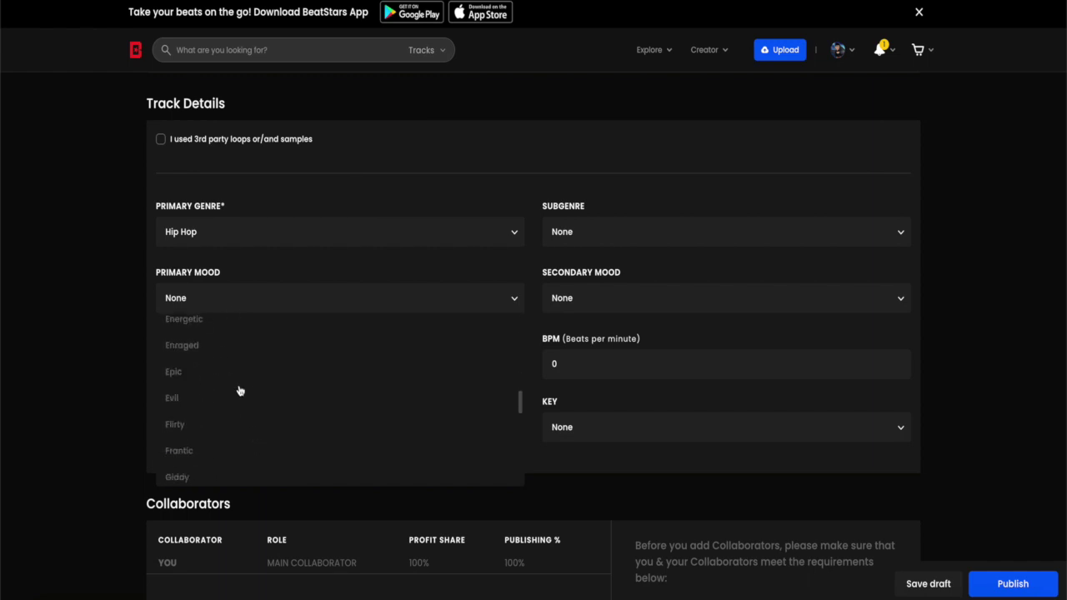
{"action": "left_click", "coordinate": [174, 372]}
{"action": "left_click", "coordinate": [286, 386]}
{"action": "type", "text": "IHDhfe"}
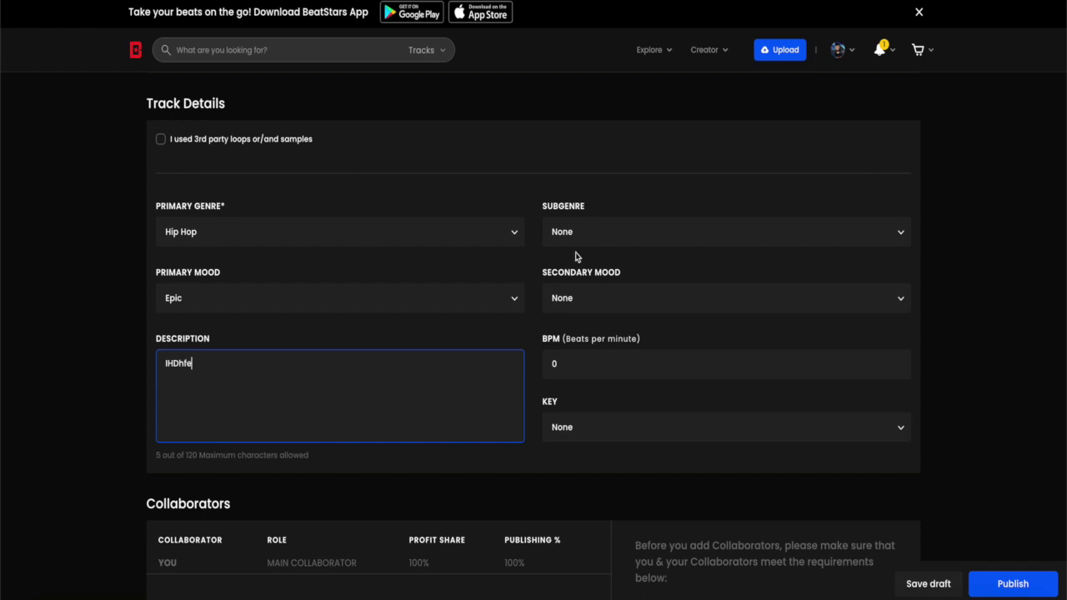
Step: Set subgenre Club, secondary mood Annoyed, and tempo 159 BPM, then browse the key list
{"action": "left_click", "coordinate": [614, 231]}
{"action": "scroll", "coordinate": [579, 300], "scroll_direction": "down", "scroll_amount": 1}
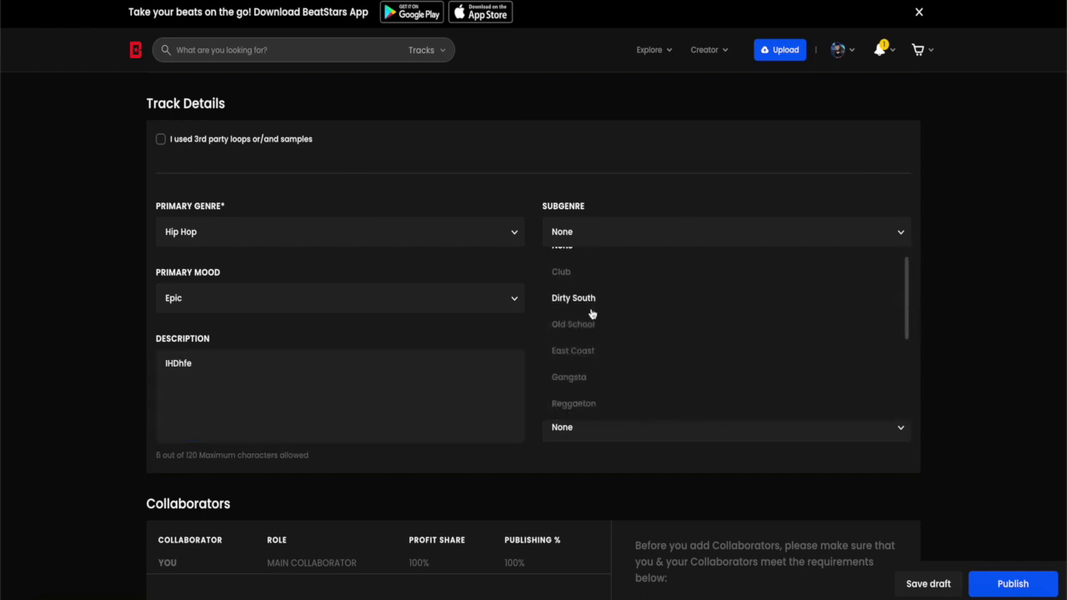
{"action": "left_click", "coordinate": [574, 277]}
{"action": "left_click", "coordinate": [600, 298]}
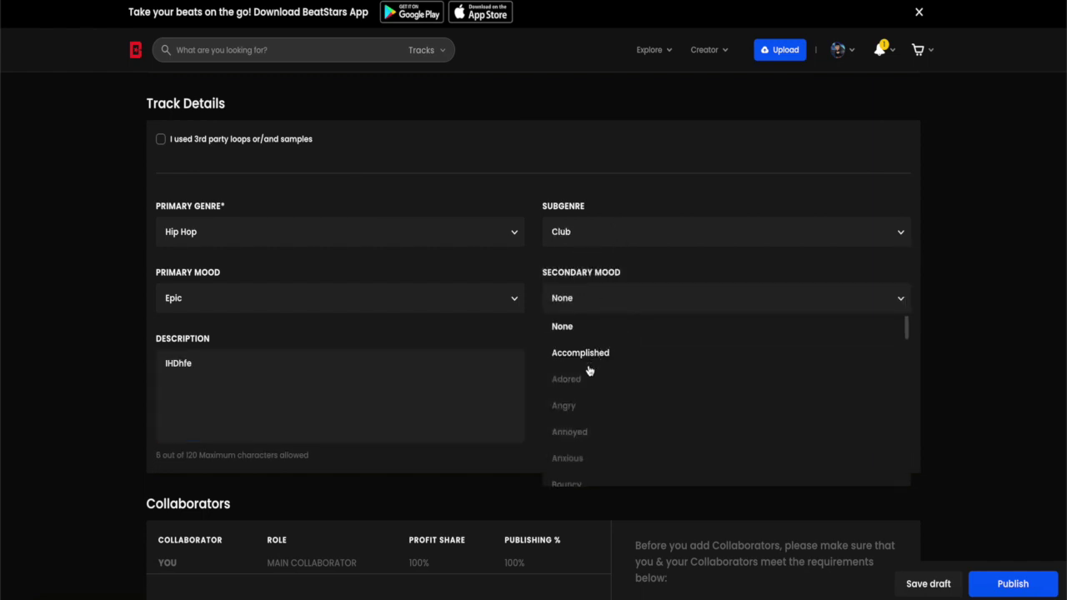
{"action": "scroll", "coordinate": [575, 435], "scroll_direction": "down", "scroll_amount": 1}
{"action": "left_click", "coordinate": [576, 409]}
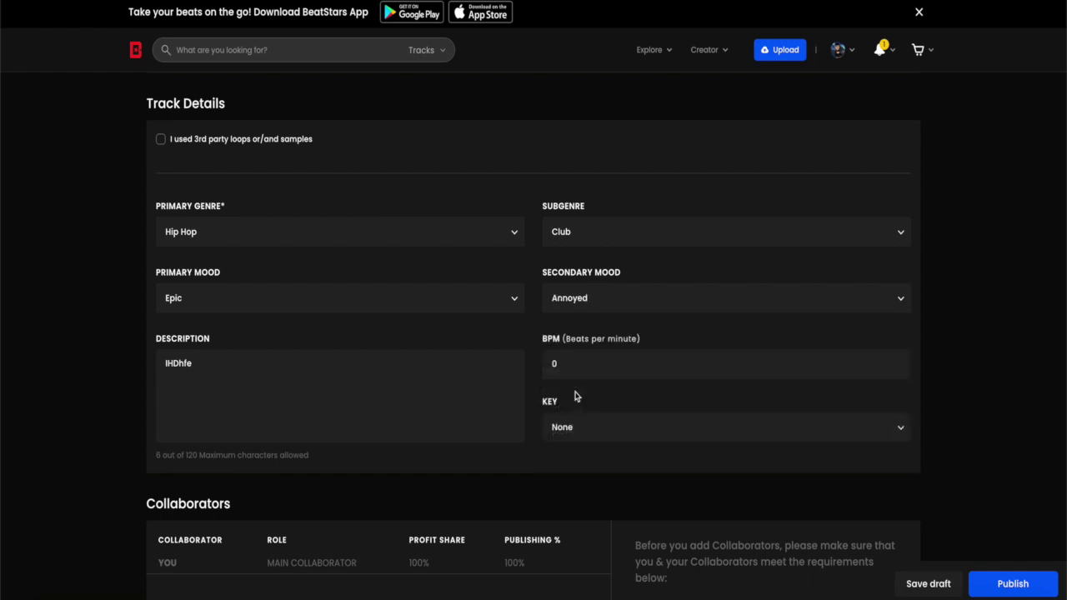
{"action": "left_click", "coordinate": [604, 364]}
{"action": "left_click", "coordinate": [601, 430]}
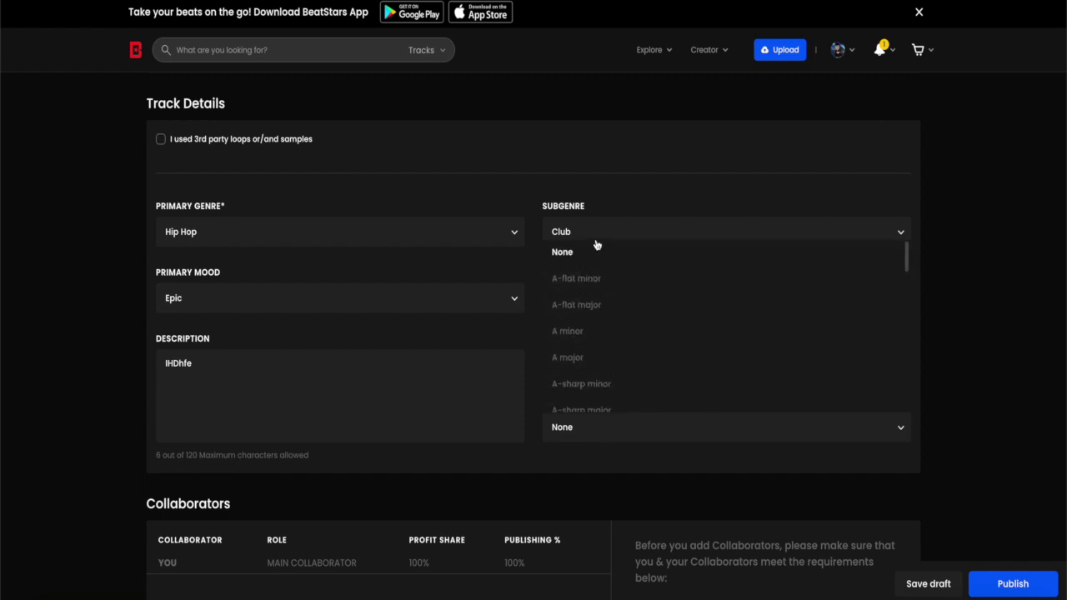
{"action": "scroll", "coordinate": [627, 381], "scroll_direction": "down", "scroll_amount": 1}
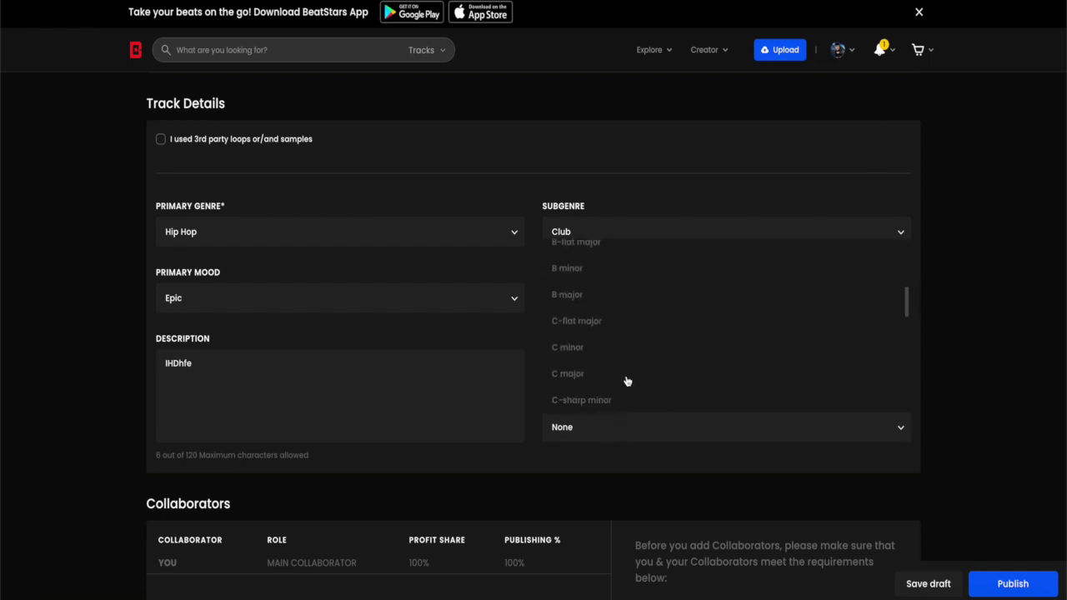
{"action": "scroll", "coordinate": [142, 248], "scroll_direction": "down", "scroll_amount": 3}
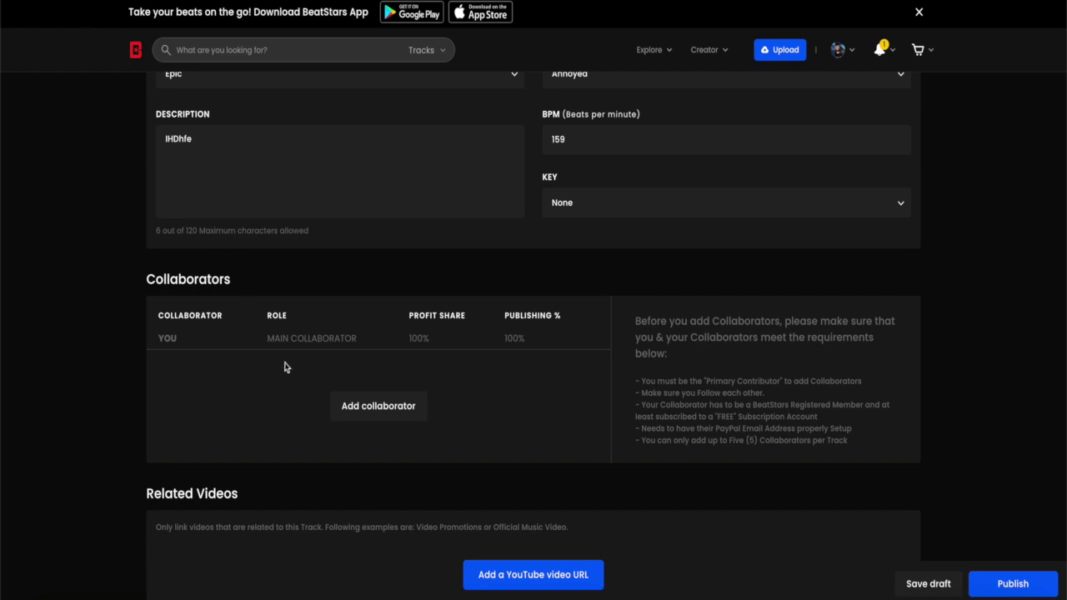
{"action": "left_click", "coordinate": [367, 403]}
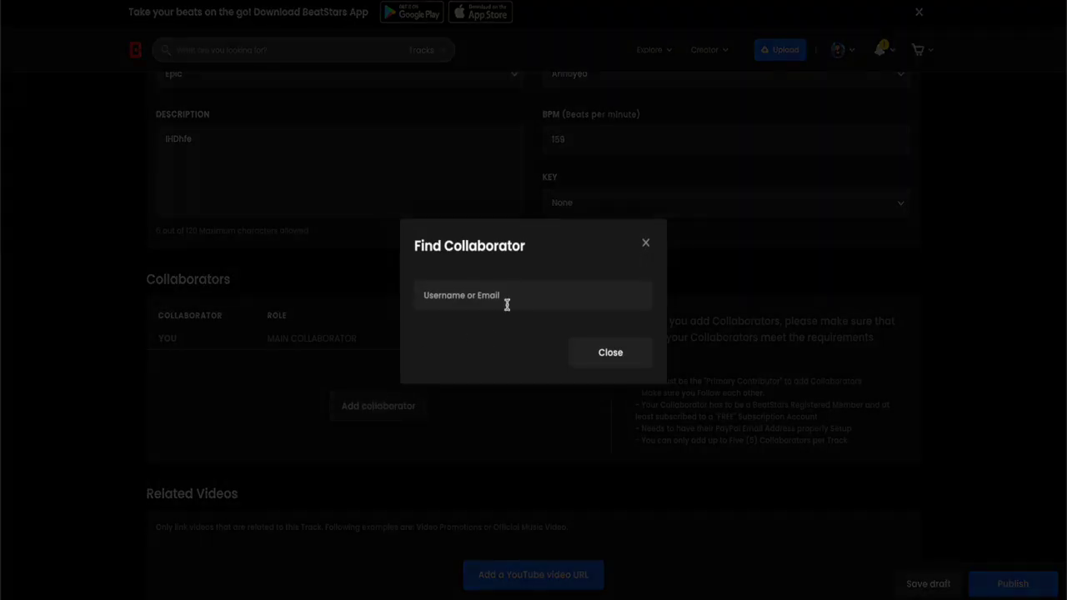
{"action": "left_click", "coordinate": [591, 355]}
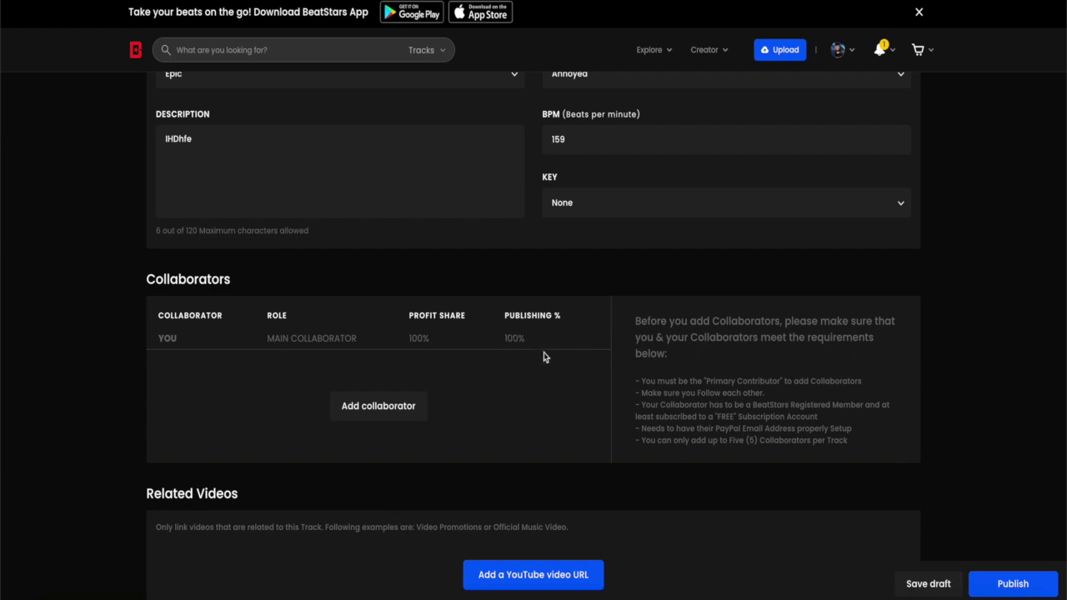
{"action": "scroll", "coordinate": [543, 357], "scroll_direction": "down", "scroll_amount": 1}
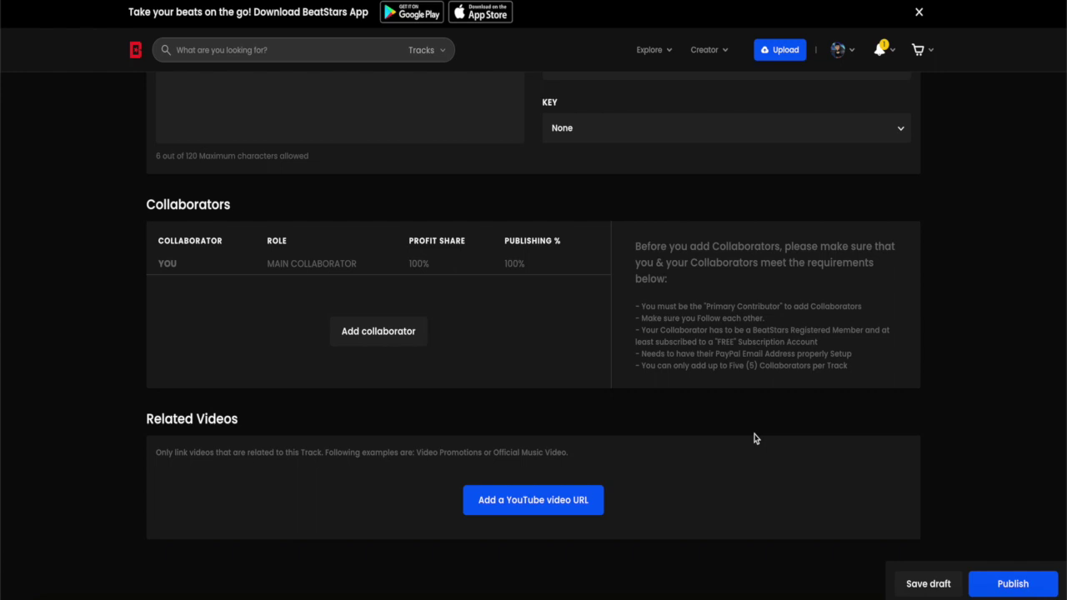
{"action": "scroll", "coordinate": [755, 438], "scroll_direction": "up", "scroll_amount": 20}
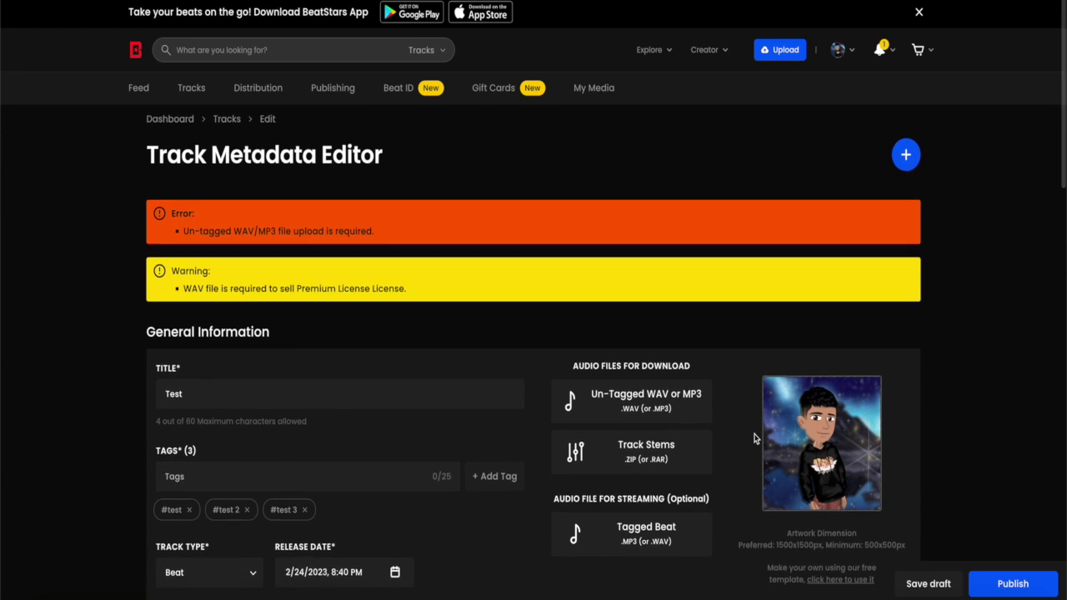
{"action": "scroll", "coordinate": [754, 437], "scroll_direction": "down", "scroll_amount": 3}
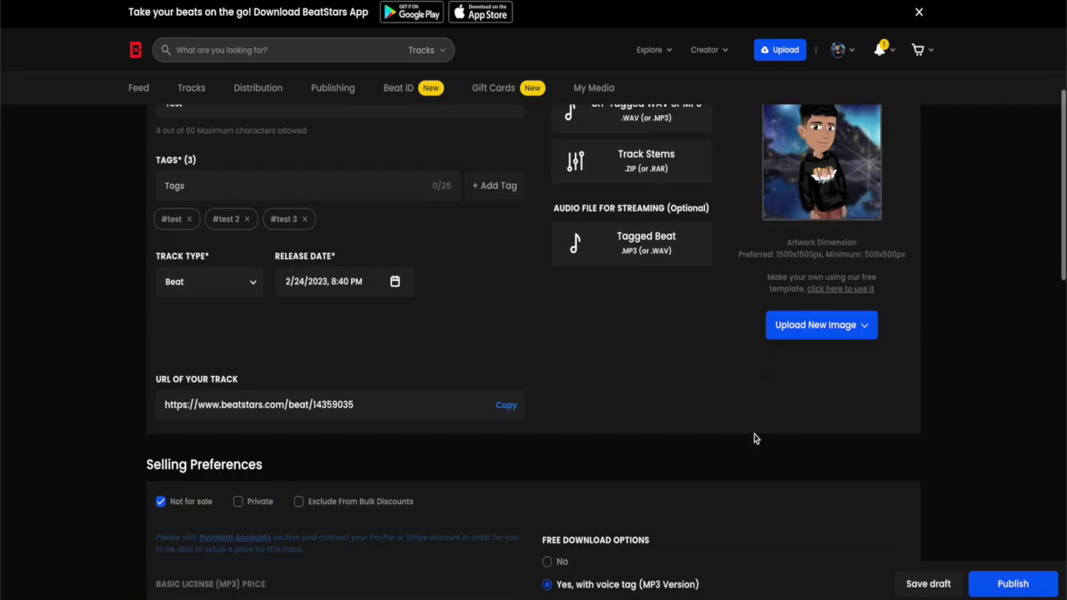
{"action": "left_click", "coordinate": [846, 330]}
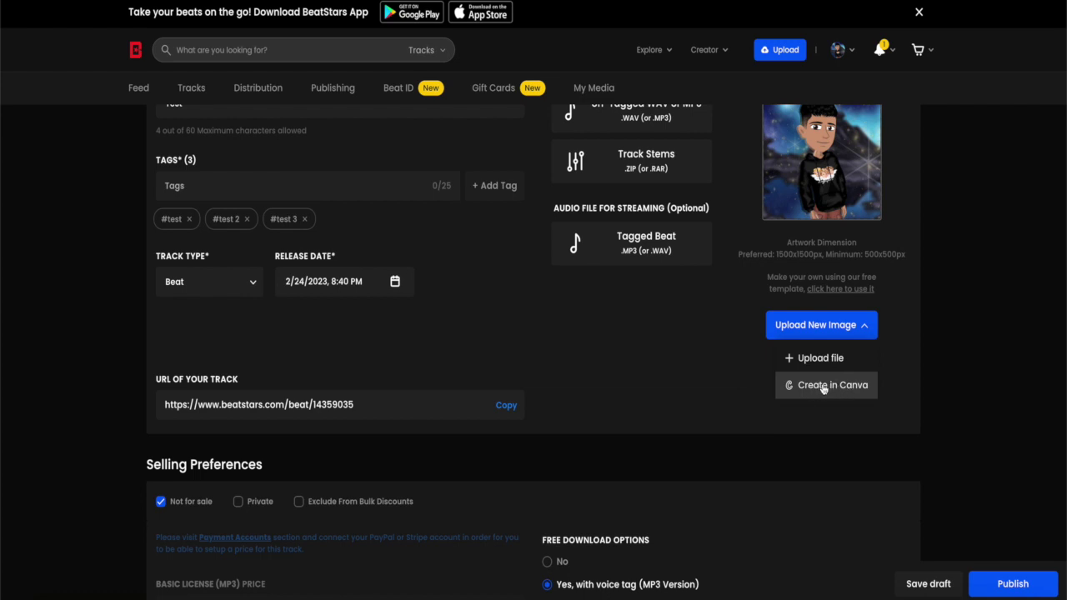
{"action": "scroll", "coordinate": [792, 389], "scroll_direction": "up", "scroll_amount": 1}
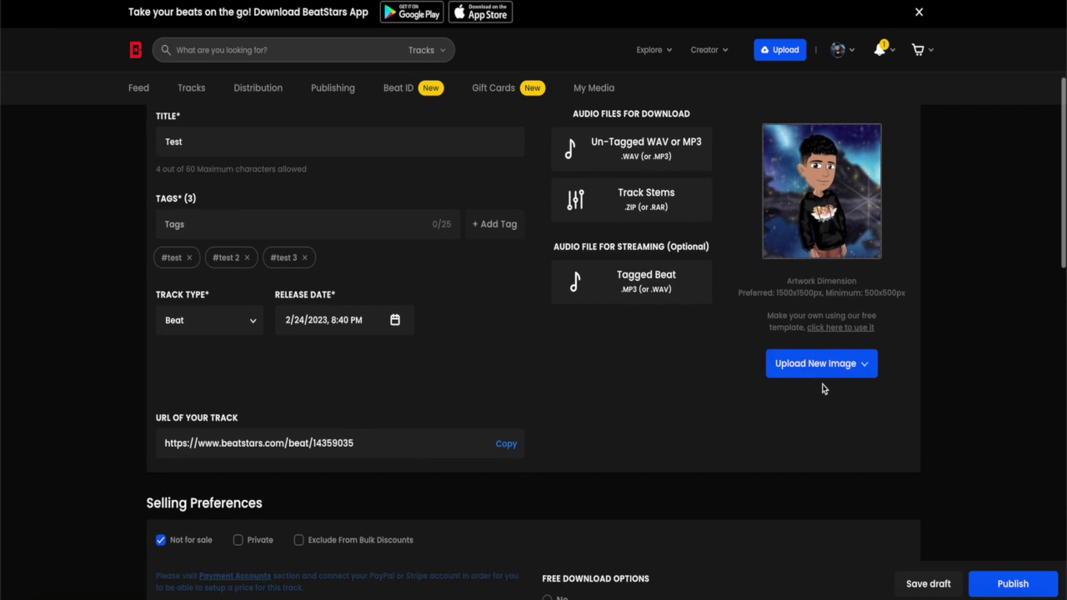
{"action": "left_click", "coordinate": [1007, 585]}
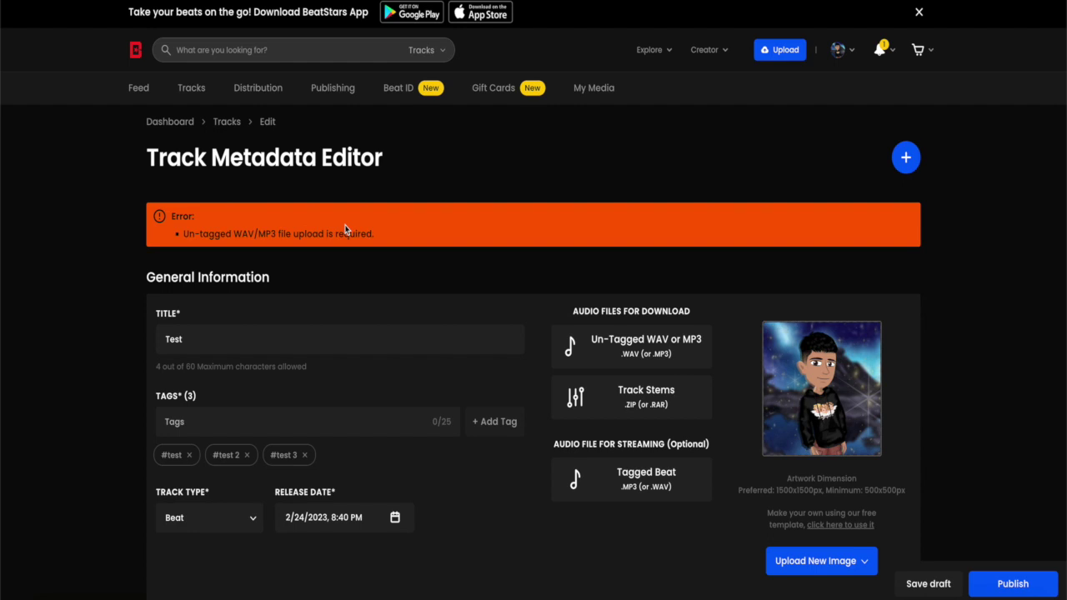
Step: Scroll down through the saved track form to review it after the publish error
{"action": "scroll", "coordinate": [563, 333], "scroll_direction": "down", "scroll_amount": 3}
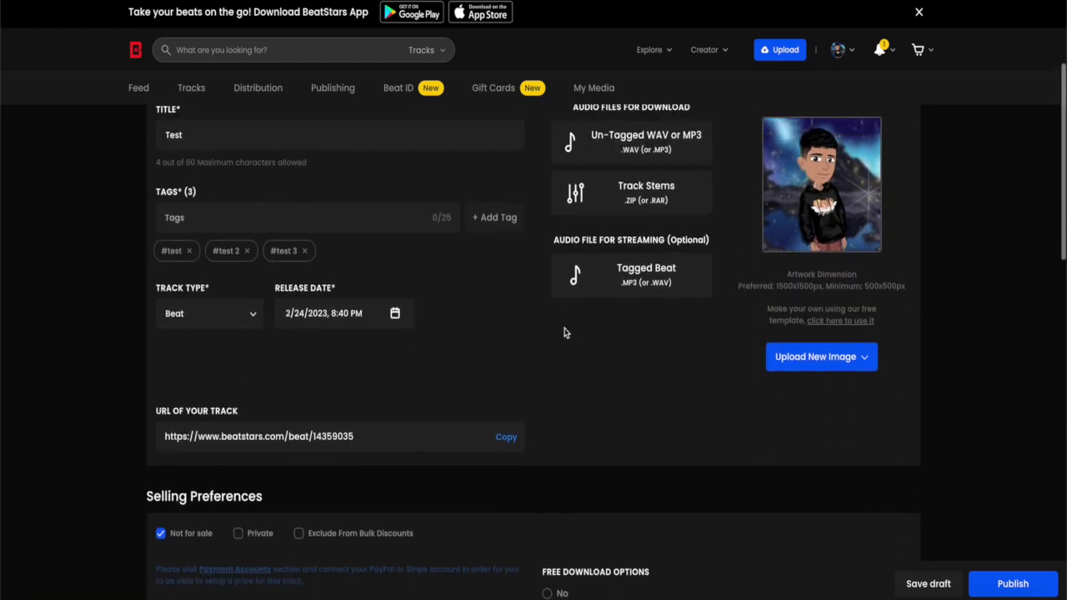
{"action": "scroll", "coordinate": [563, 332], "scroll_direction": "down", "scroll_amount": 4}
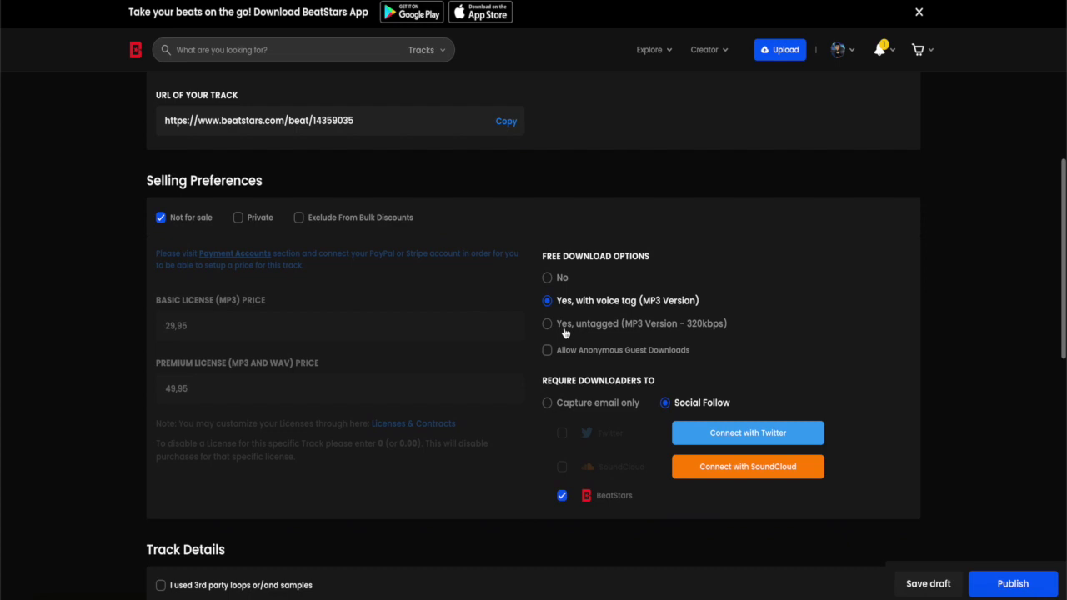